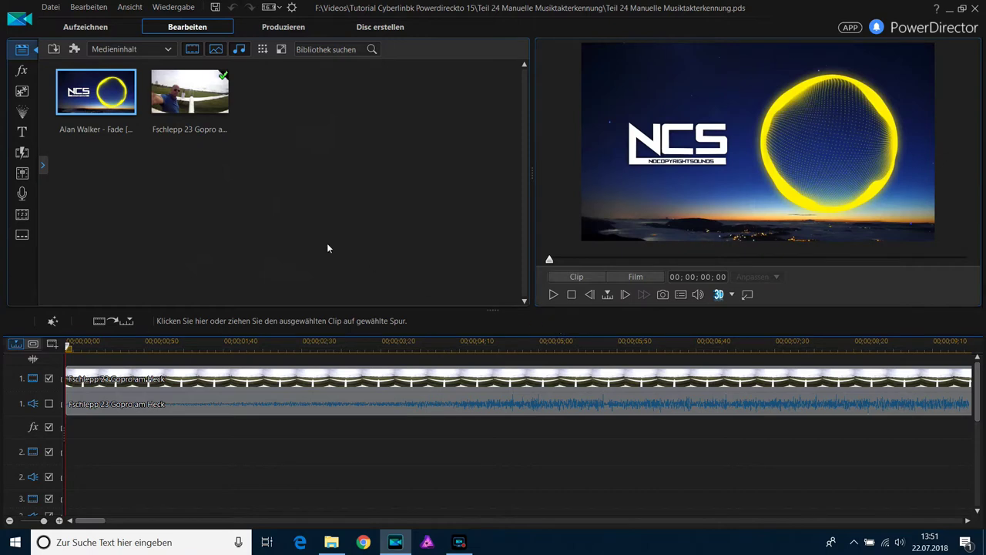
Play the opening seconds of the Alan Walker - Fade music video in the preview.
left_click(553, 294)
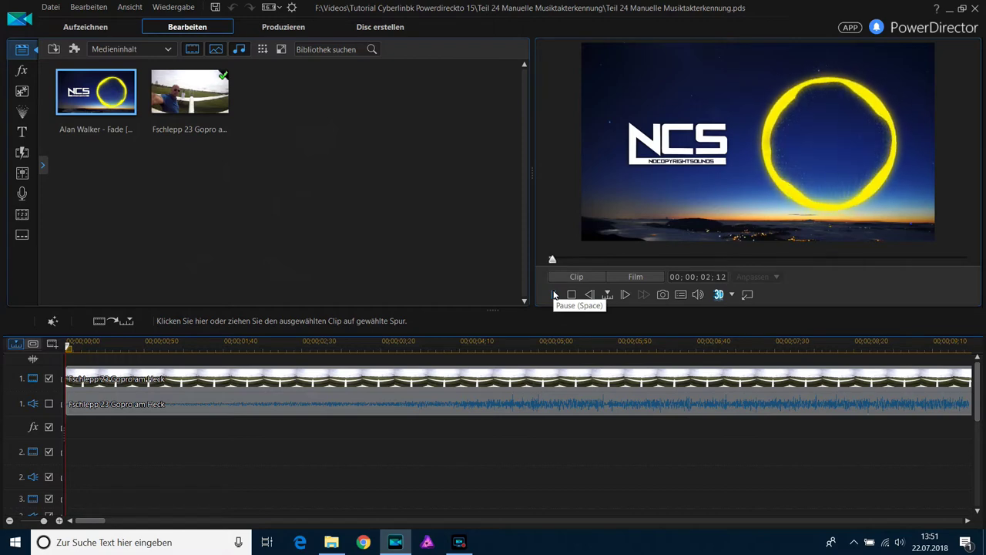
left_click(553, 294)
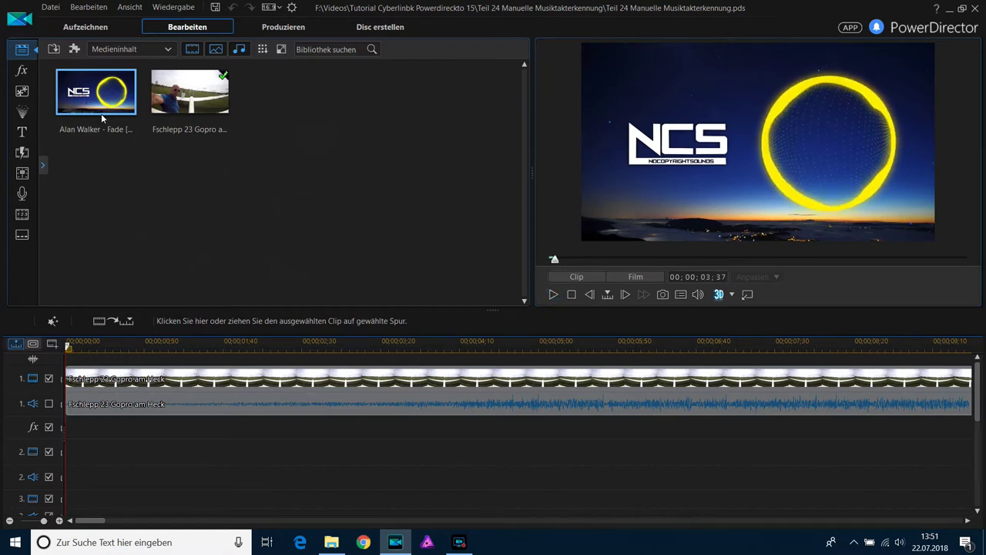
Extract the audio from the Alan Walker - Fade video, choosing drive F: folder Videos\Tutorial Cyberlinbk Powerdireckto 15\Teil 24 Manuelle Musiktakterkennung as the destination.
right_click(109, 91)
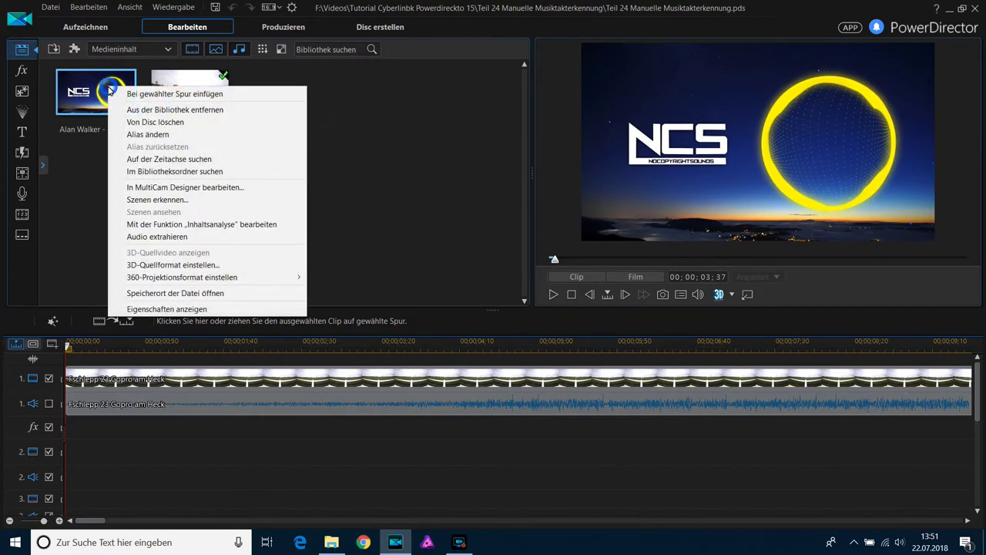
left_click(159, 238)
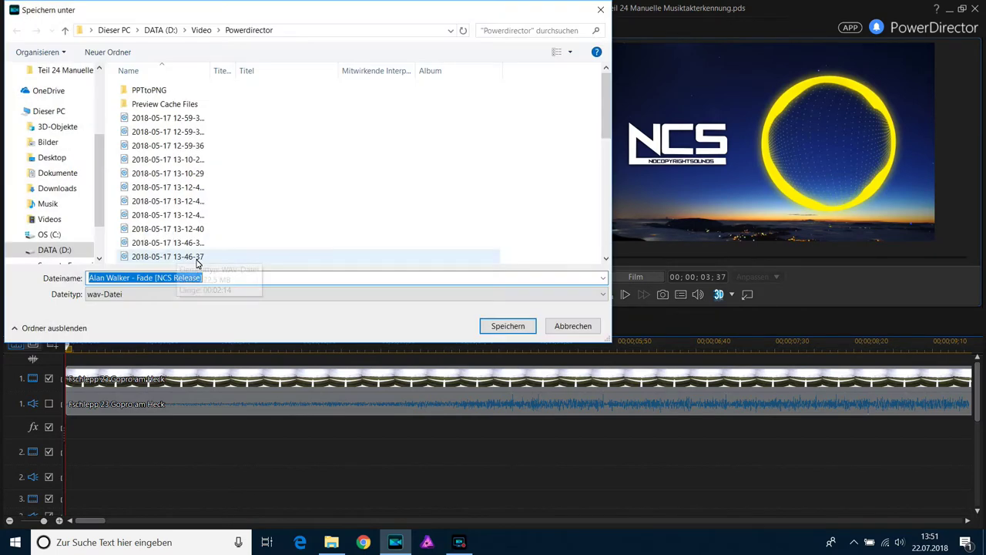
left_click(116, 30)
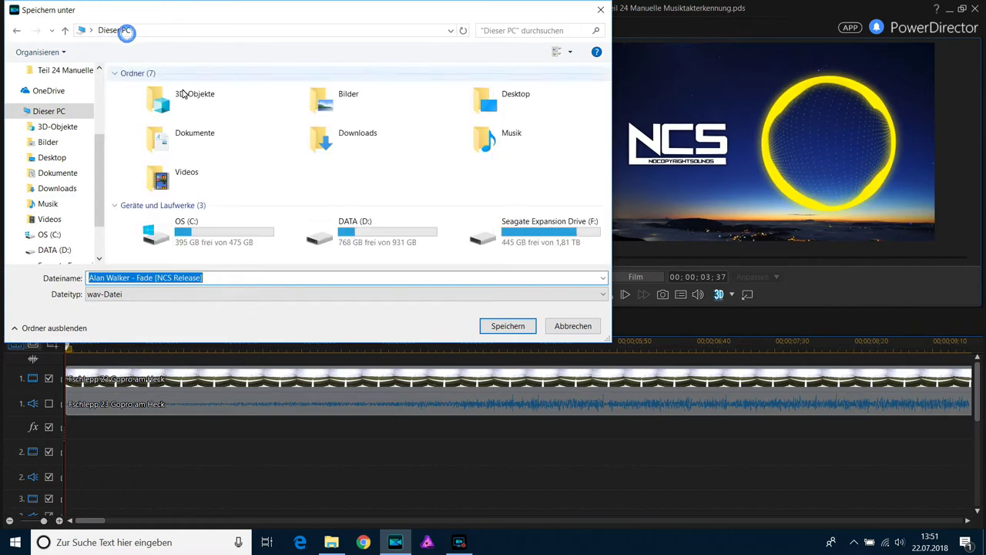
double_click(533, 238)
double_click(185, 145)
scroll(229, 204, "down", 5)
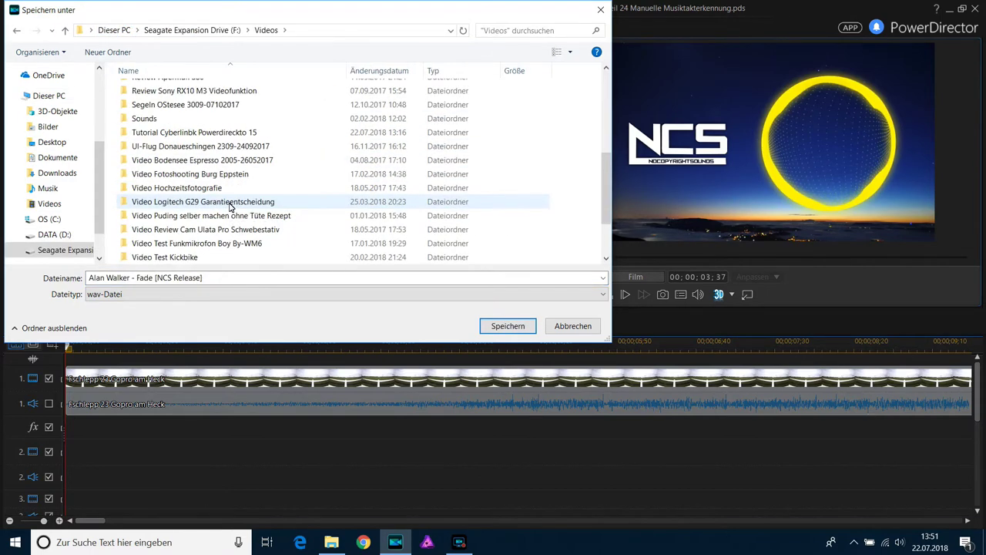
double_click(231, 132)
scroll(235, 188, "down", 5)
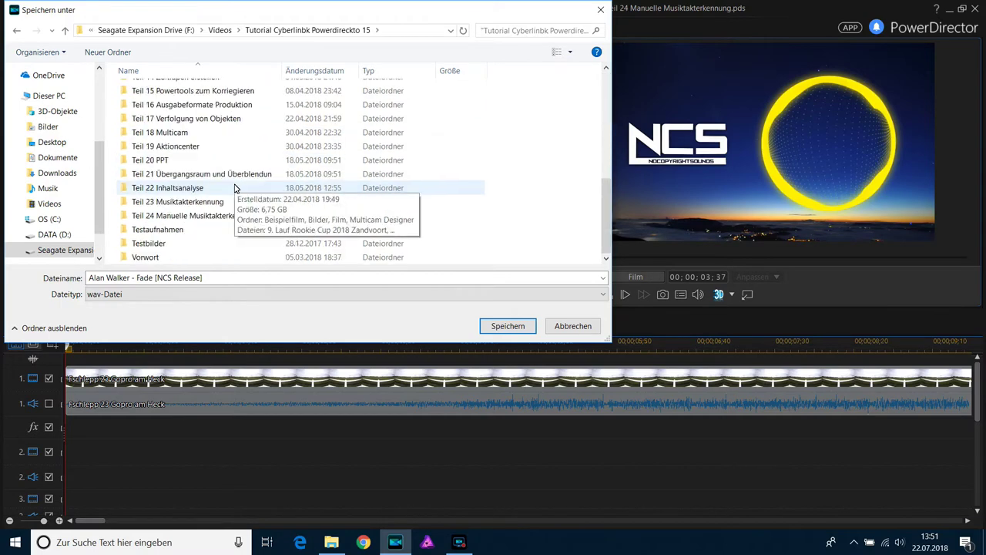
double_click(202, 215)
Save the extracted audio as the wav file Alan Walker - Fade [NCS Release], replacing the existing file.
left_click(174, 95)
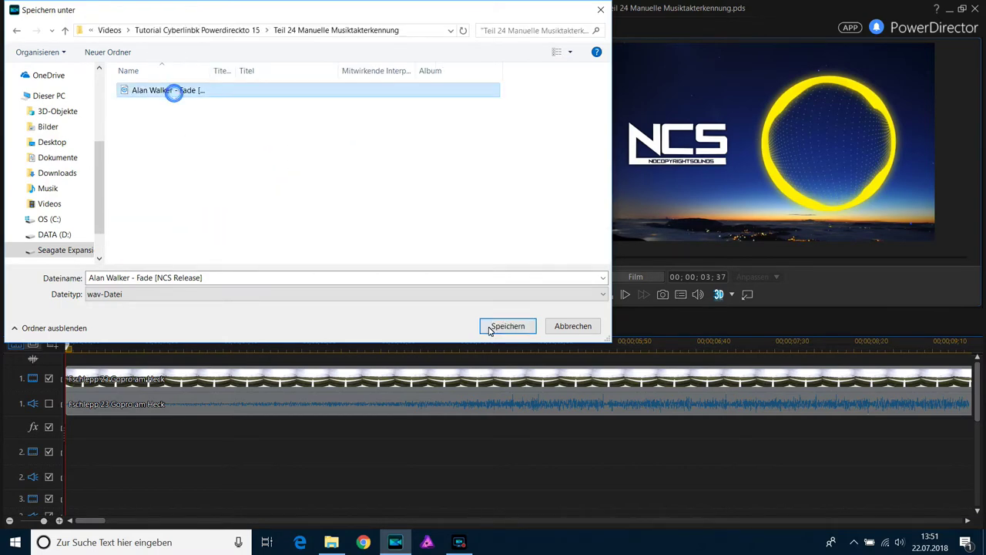
left_click(506, 326)
left_click(531, 276)
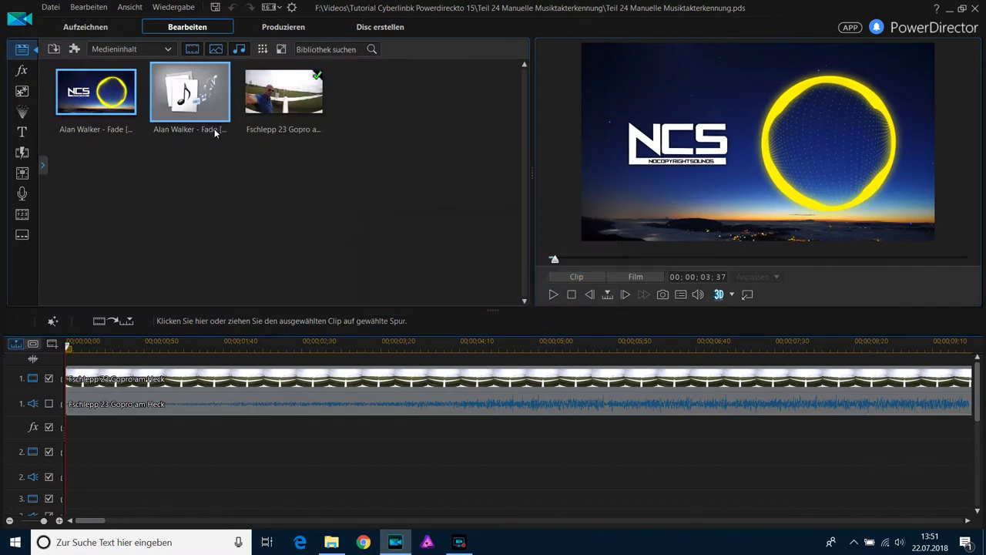
Place the extracted Alan Walker - Fade audio at the start of audio track 2 and look over its waveform along the timeline.
left_click_drag(198, 100, 65, 456)
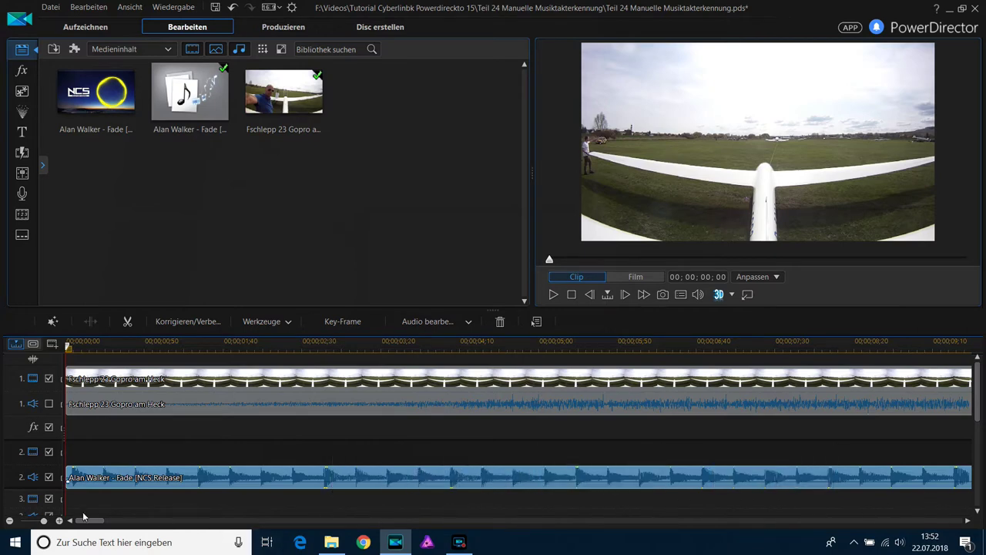
left_click_drag(88, 522, 248, 533)
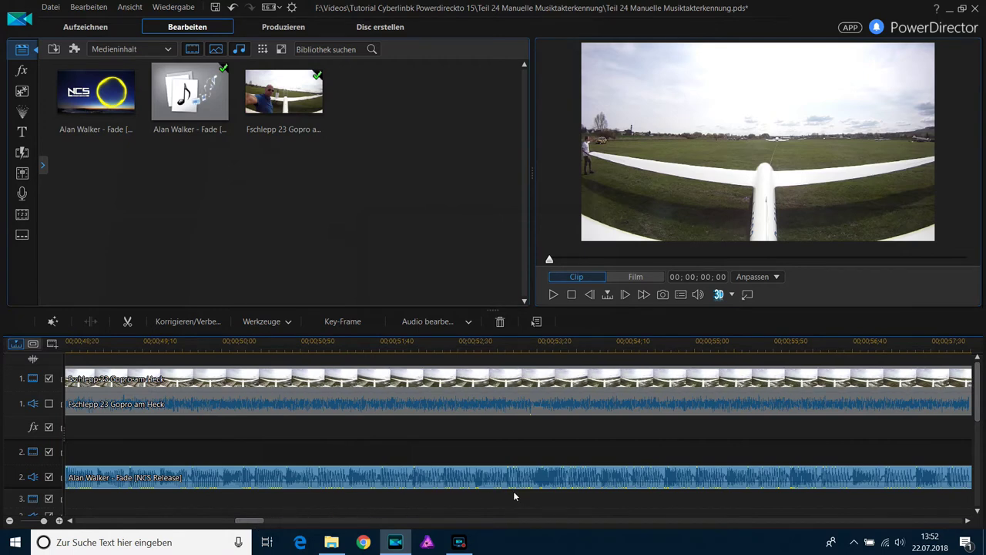
left_click_drag(260, 526, 428, 523)
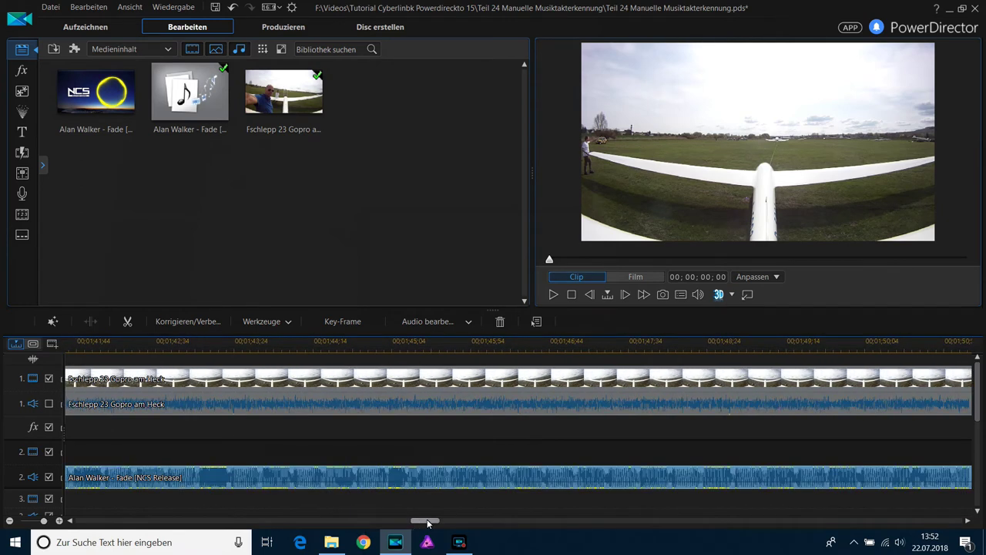
left_click_drag(428, 523, 508, 530)
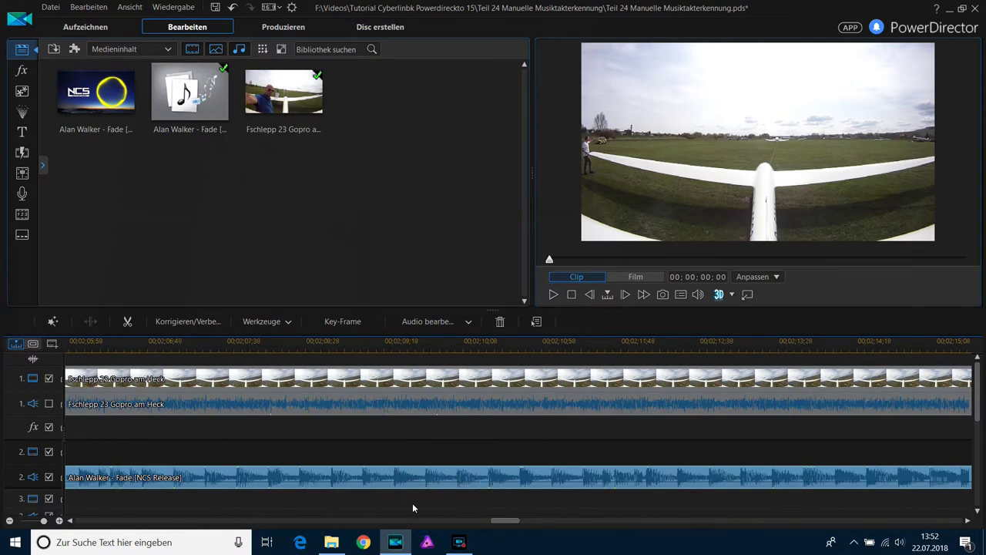
left_click_drag(509, 520, 57, 520)
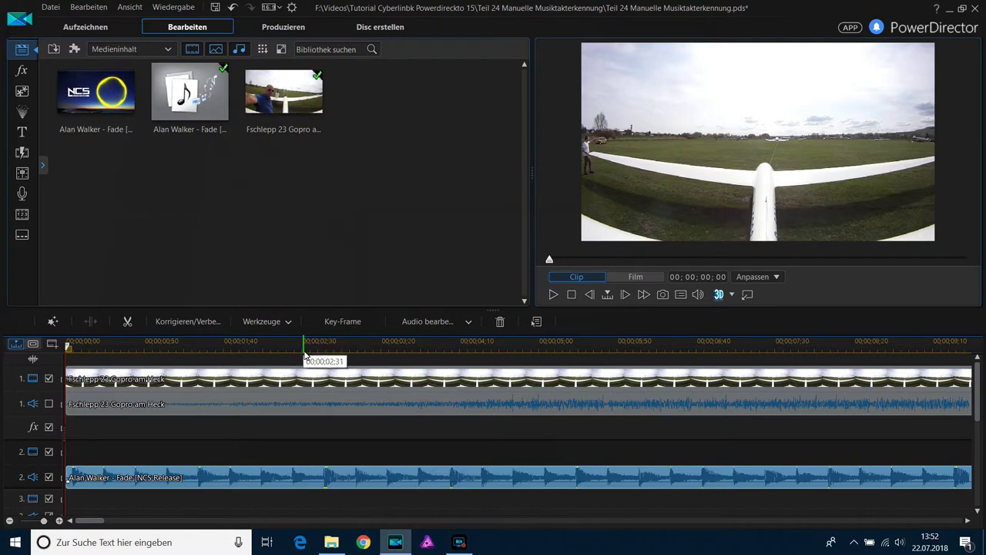
Open automatic beat detection for the audio clip on track 2 and add beat markers manually while the music plays.
right_click(171, 476)
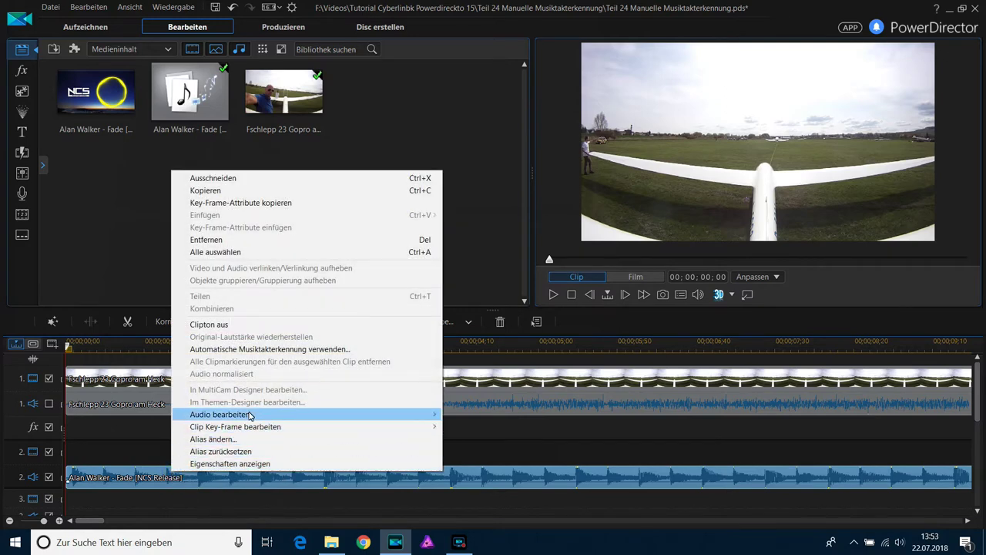
left_click(280, 351)
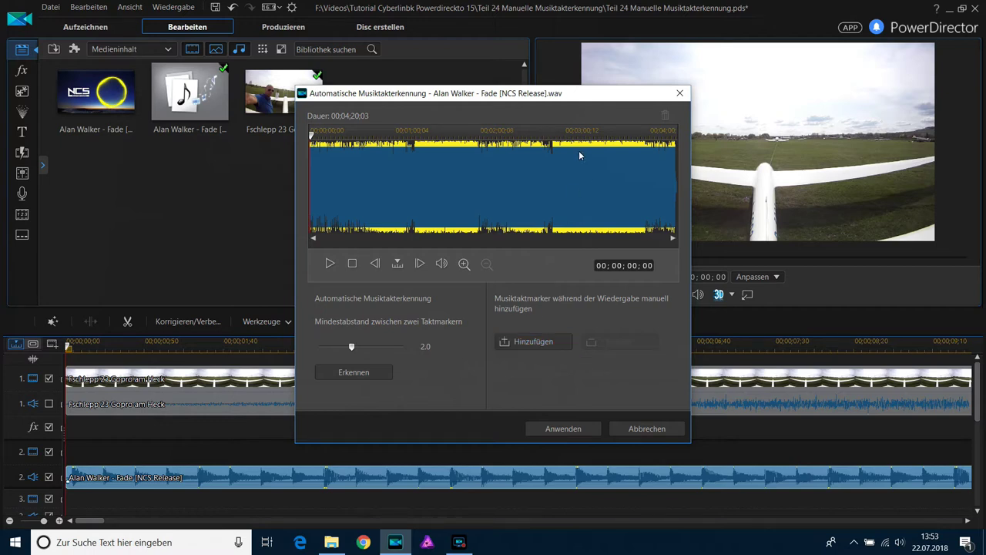
left_click_drag(566, 102, 548, 37)
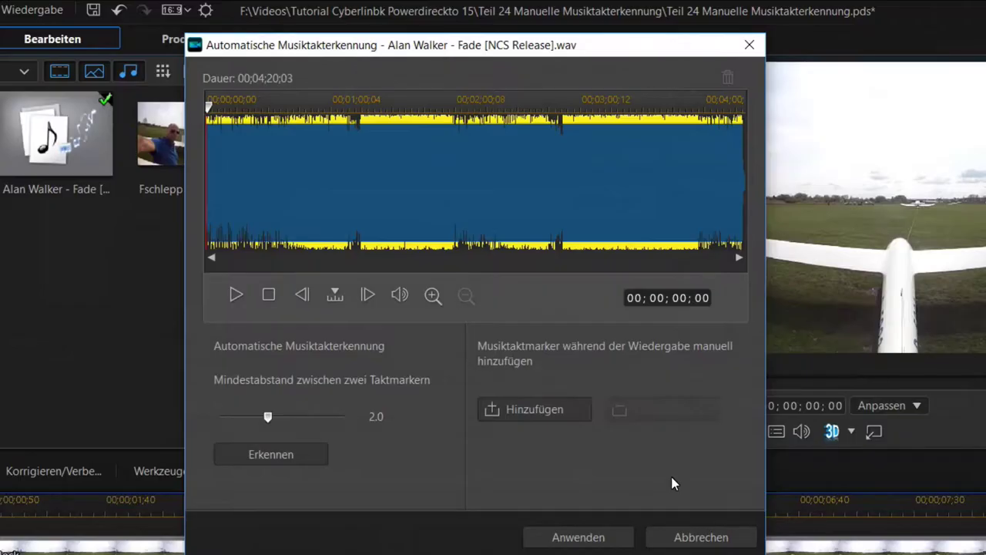
left_click(237, 299)
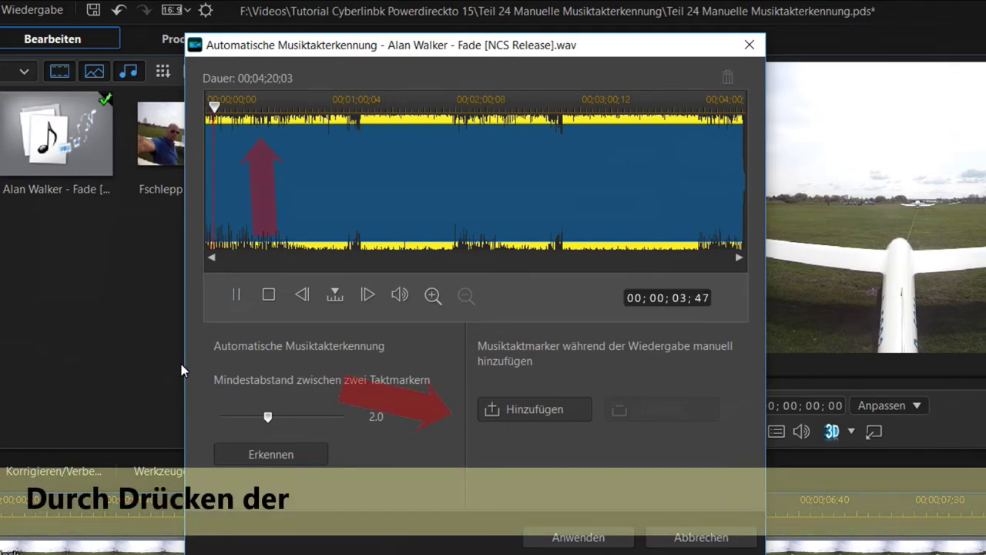
key("a")
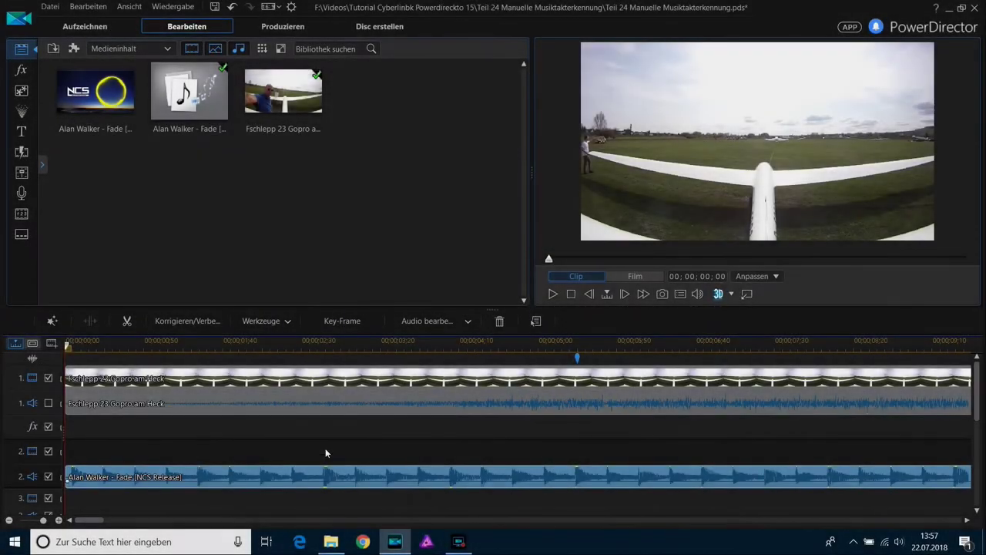
Play the timeline from the beat marker at 00;00;58;38 to check how the markers match the music.
left_click_drag(96, 522, 281, 541)
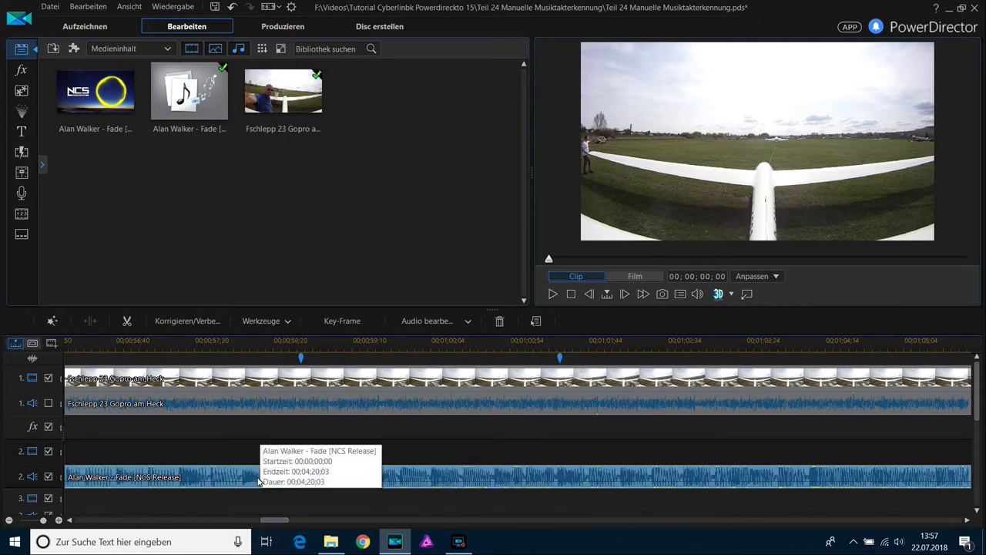
left_click(300, 353)
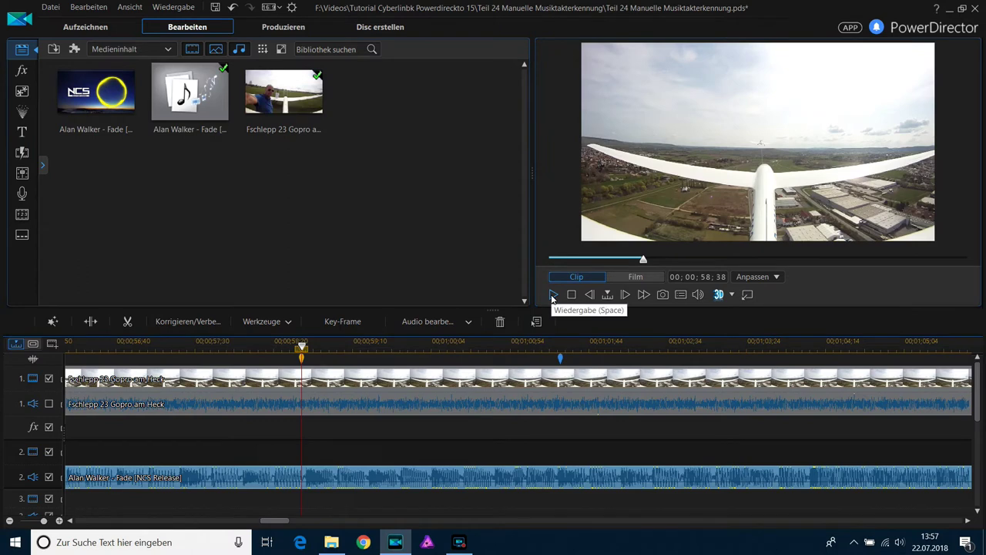
left_click(552, 295)
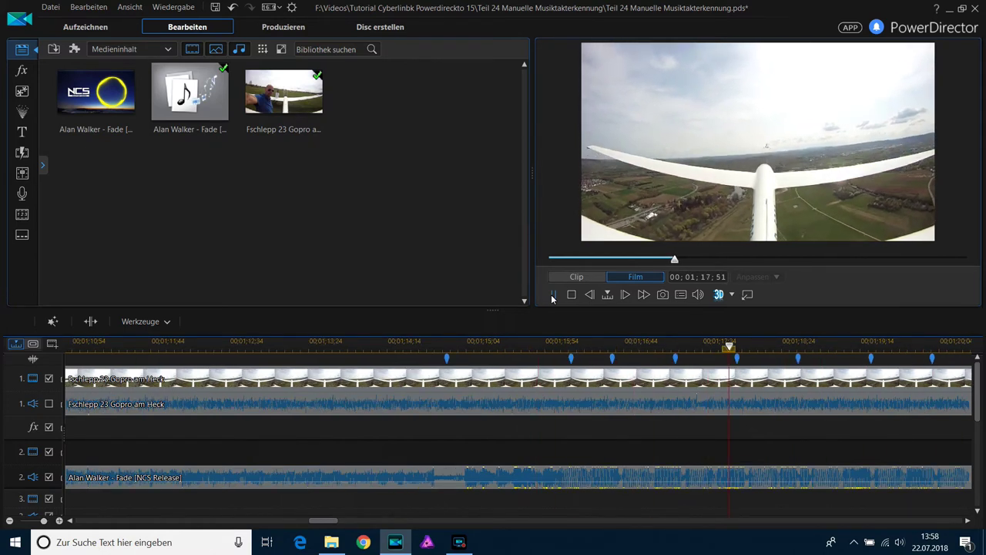
left_click(553, 296)
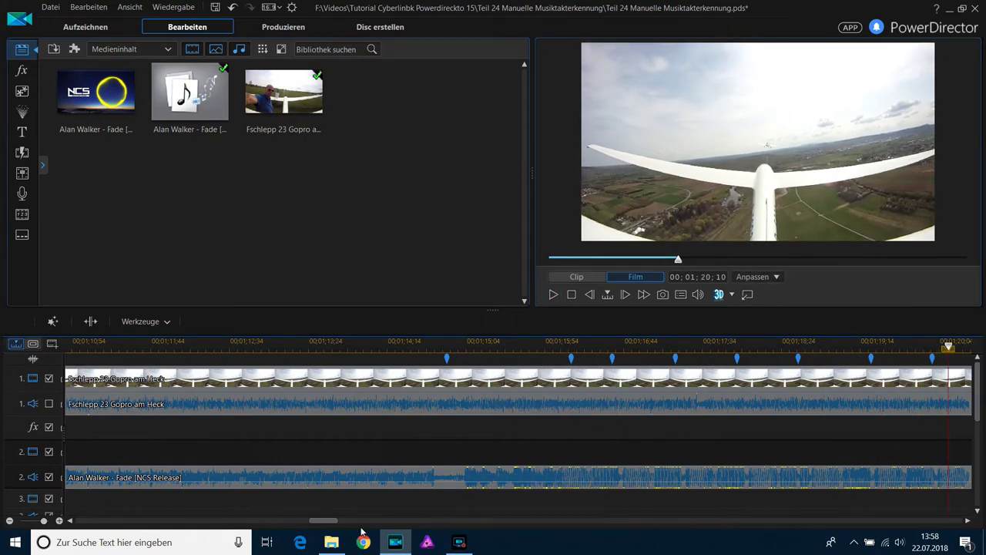
Go to the beat marker at 00;00;10;40 and examine the spacing to its neighbouring markers.
left_click_drag(336, 523, 128, 521)
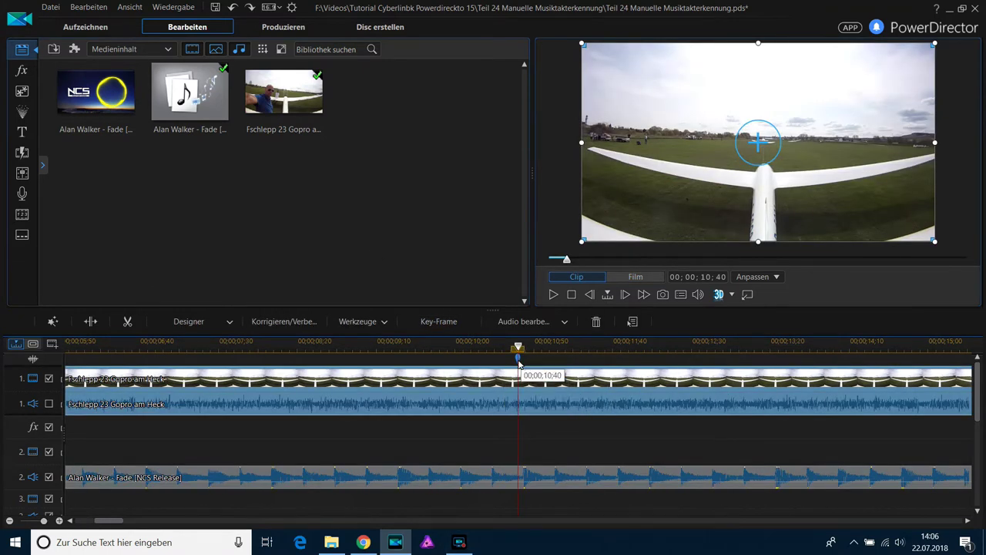
left_click(518, 359)
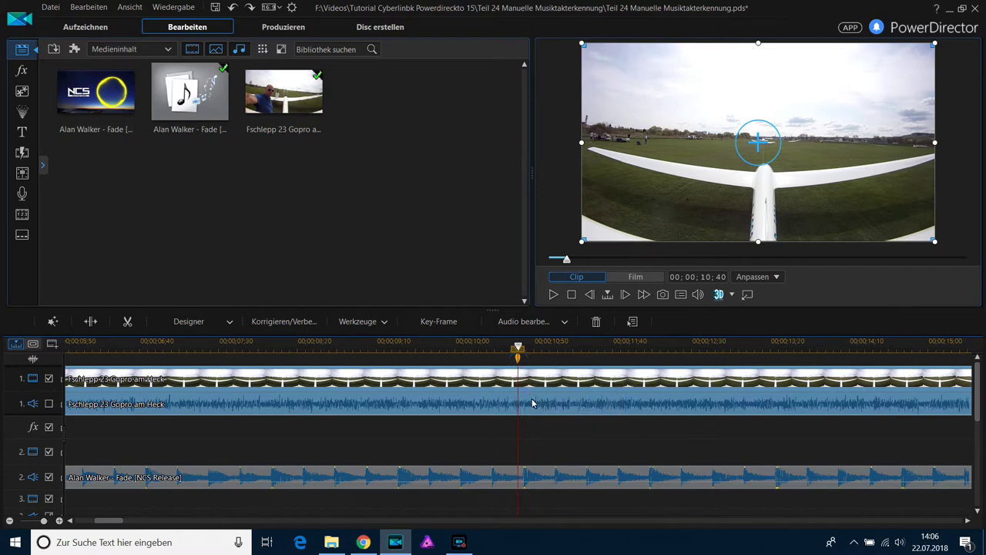
left_click_drag(109, 524, 97, 523)
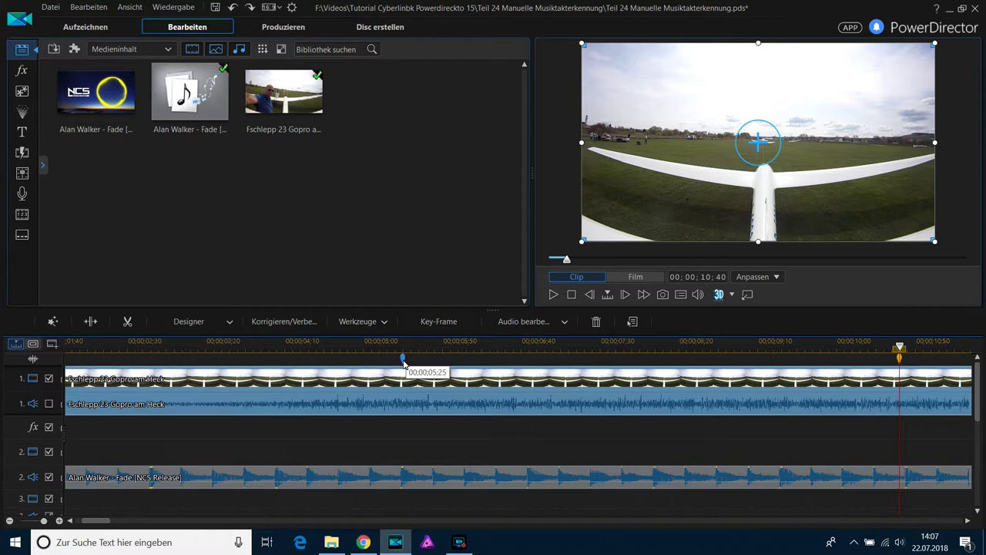
left_click_drag(100, 523, 120, 522)
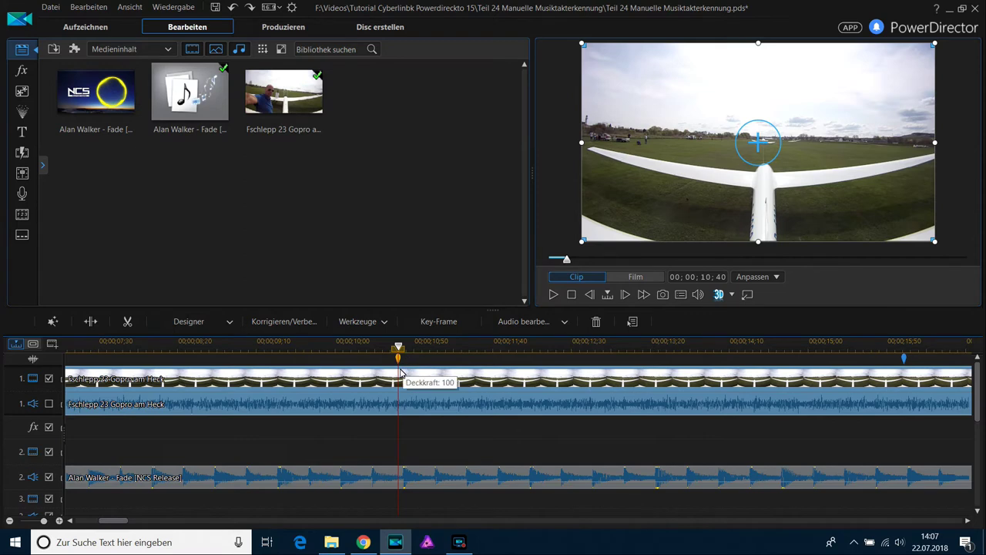
left_click_drag(118, 523, 94, 522)
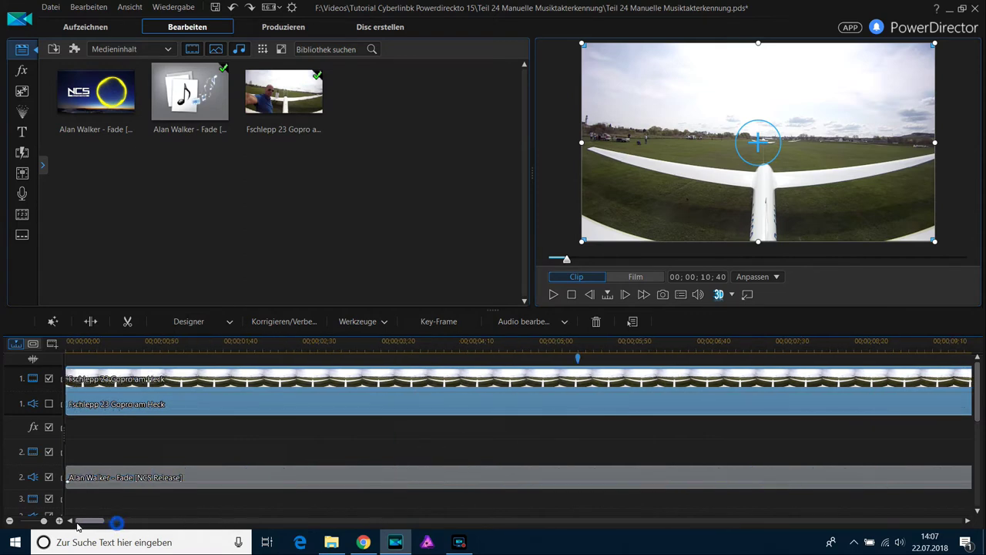
Disable audio track 2 and play the film from the timeline start past the second beat marker.
left_click(71, 348)
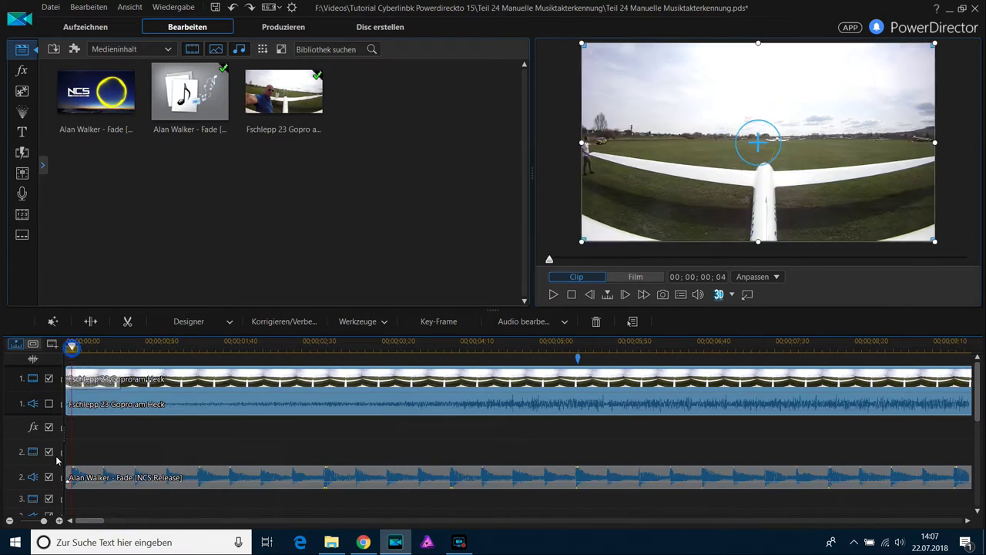
left_click(50, 478)
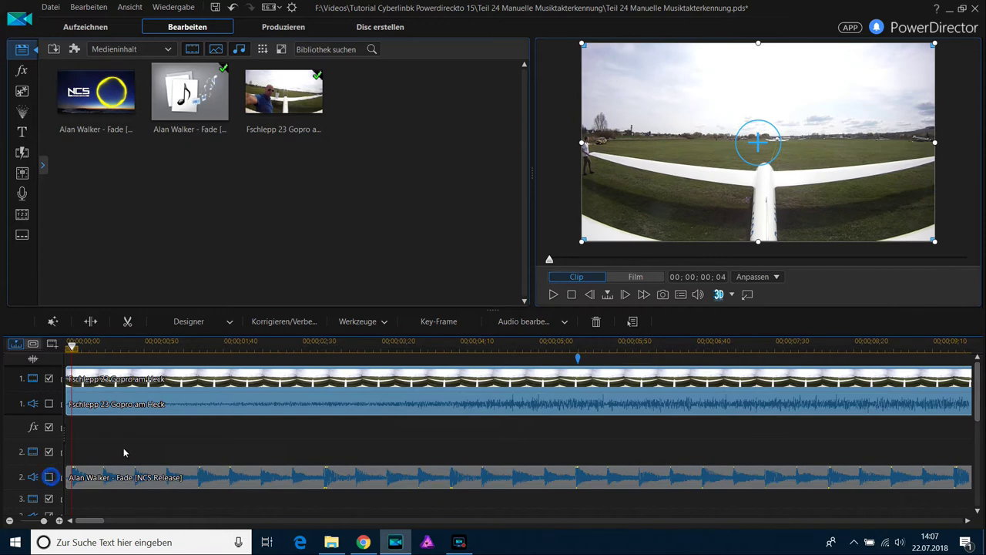
left_click(552, 301)
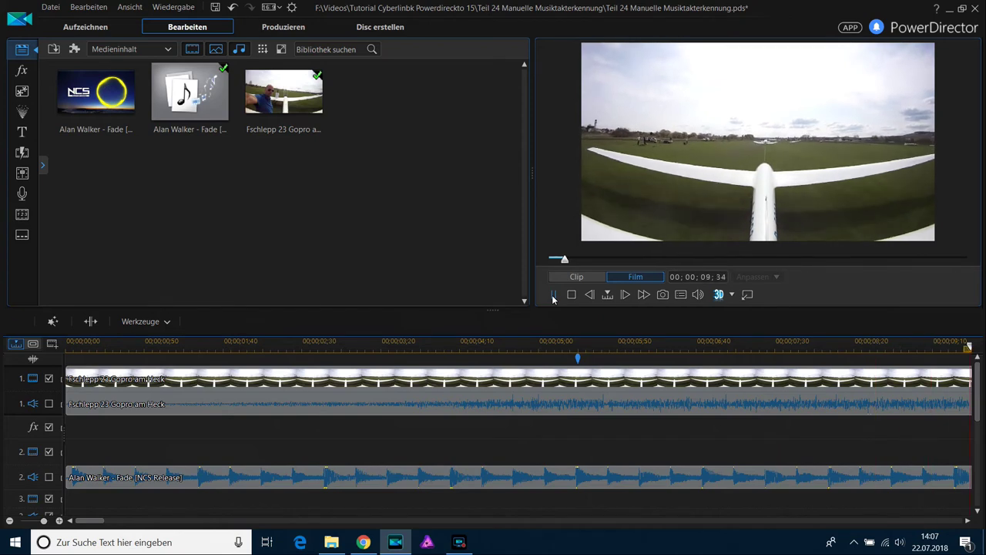
left_click(553, 295)
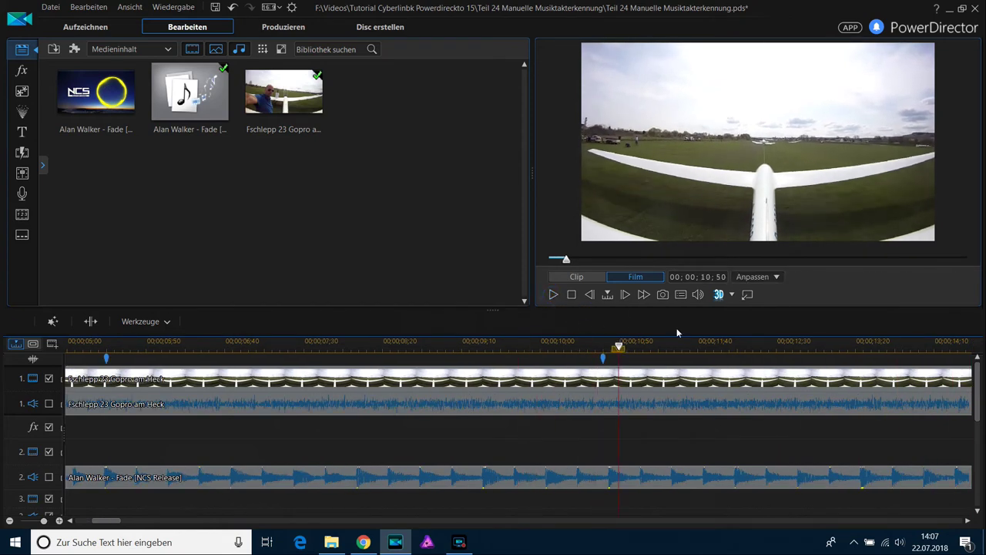
Split the Fschlepp 23 Gopro am Heck clip at the beat marker at 00;00;10;40.
left_click(604, 358)
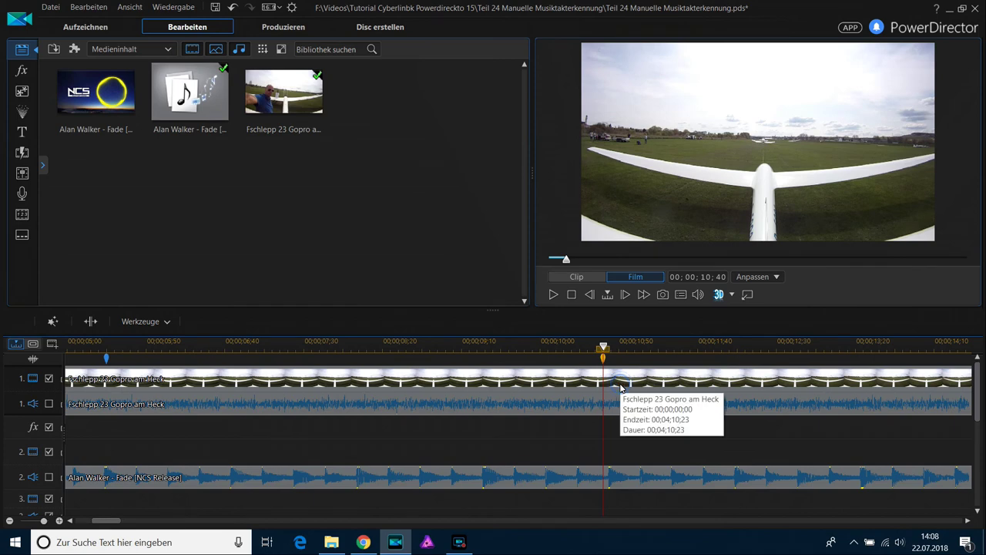
left_click(620, 387)
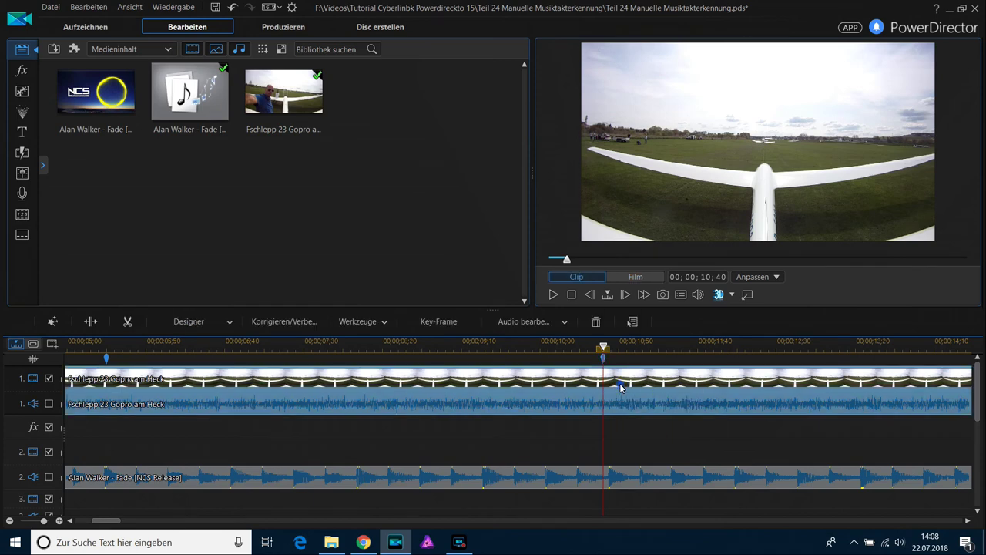
left_click(91, 325)
left_click_drag(120, 522, 136, 522)
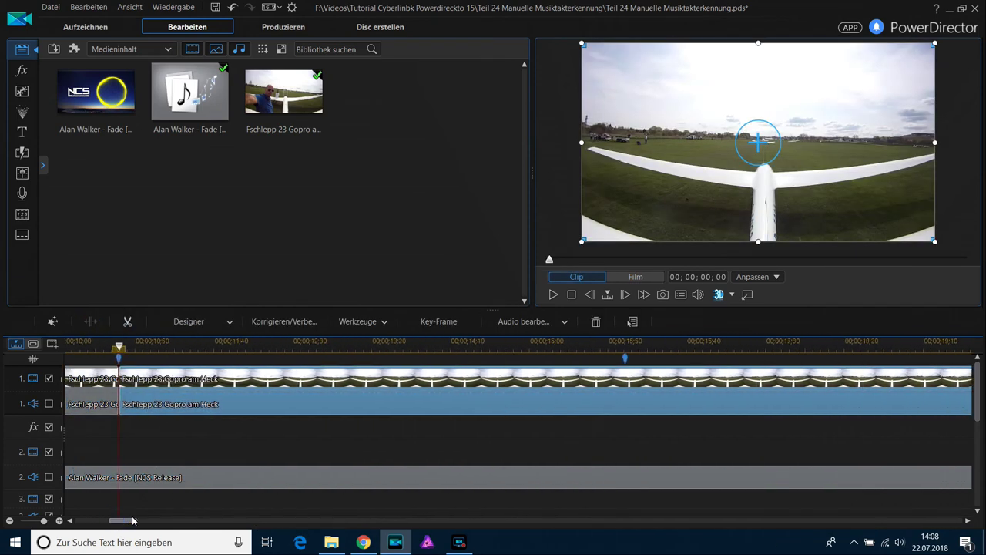
Split the Fschlepp 23 Gopro am Heck clip at the beat marker at 00;00;16;01.
left_click(626, 359)
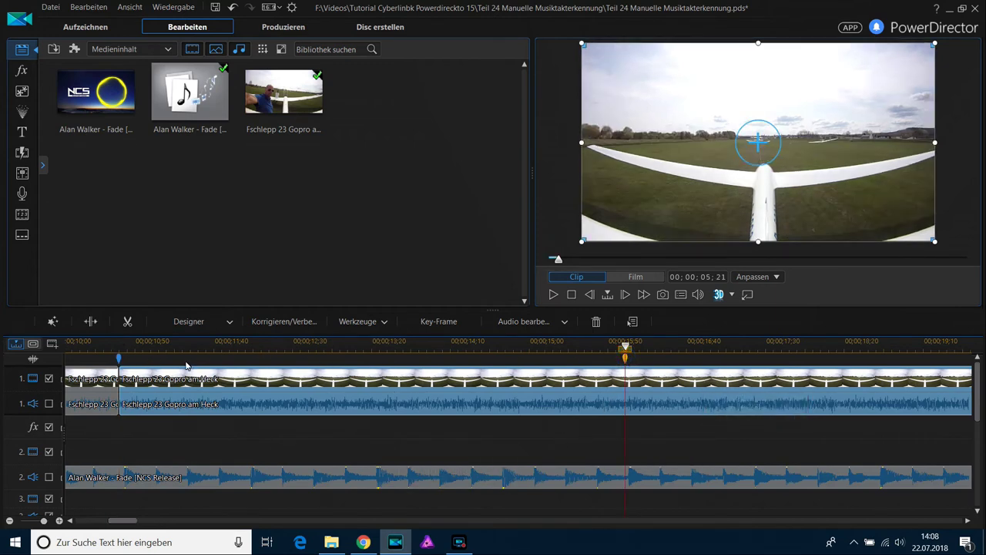
left_click(120, 359)
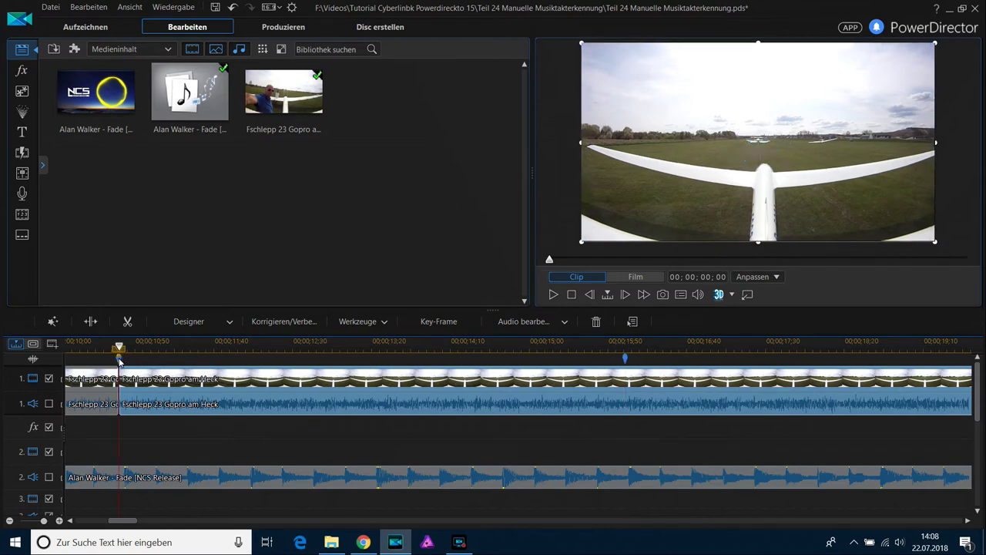
left_click(626, 359)
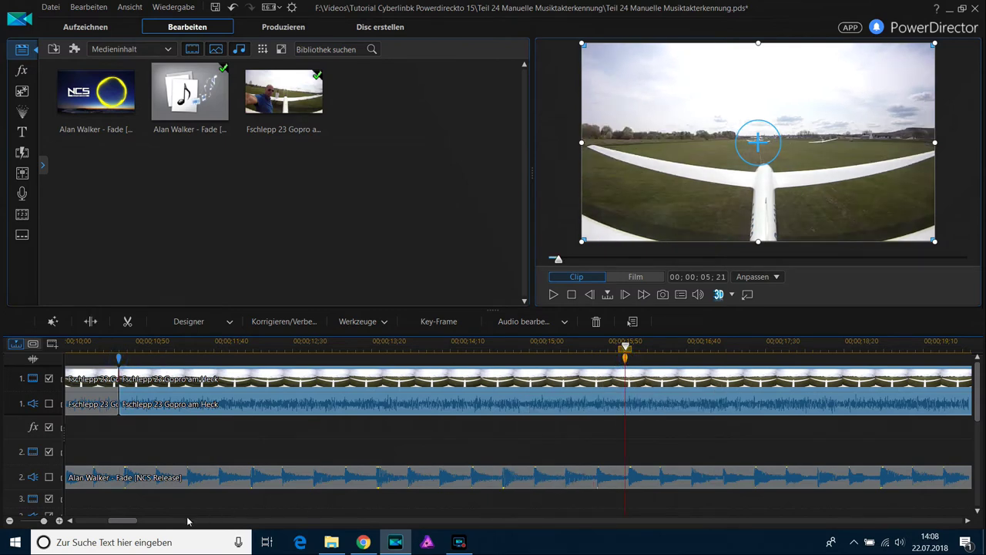
left_click_drag(127, 526, 134, 524)
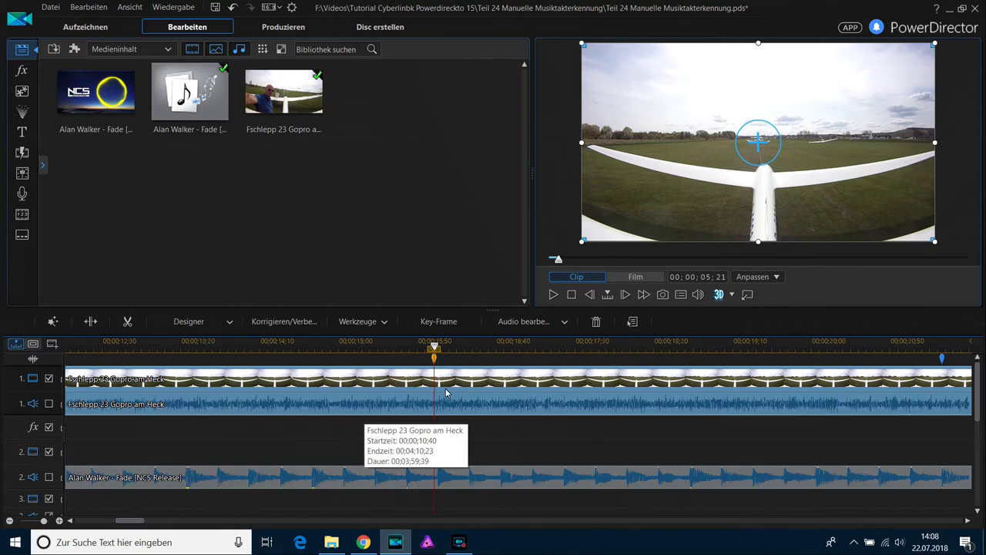
left_click(89, 322)
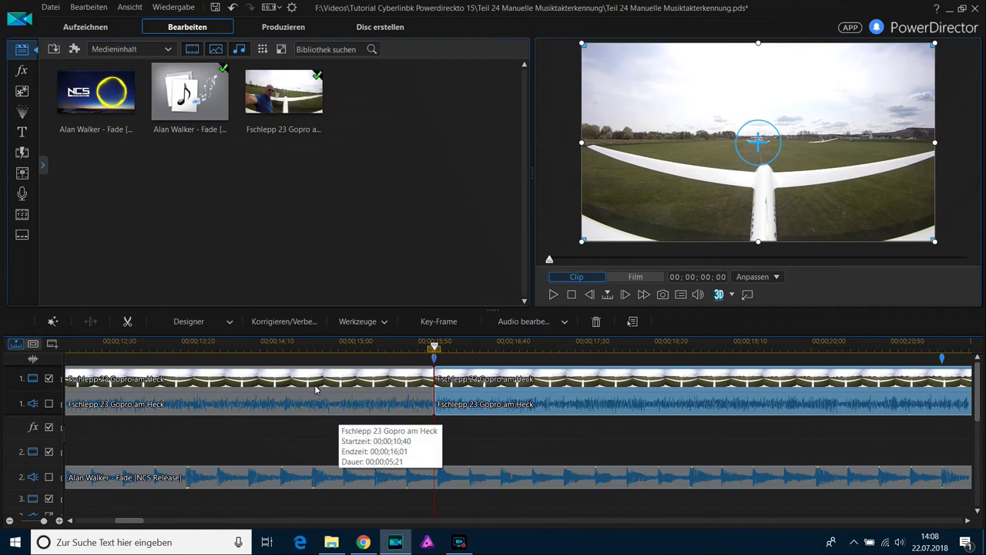
Delete the clip segment between 00;00;10;40 and 00;00;16;01, close the gap, and split the following clip at the 00;00;16;01 beat marker.
left_click(315, 389)
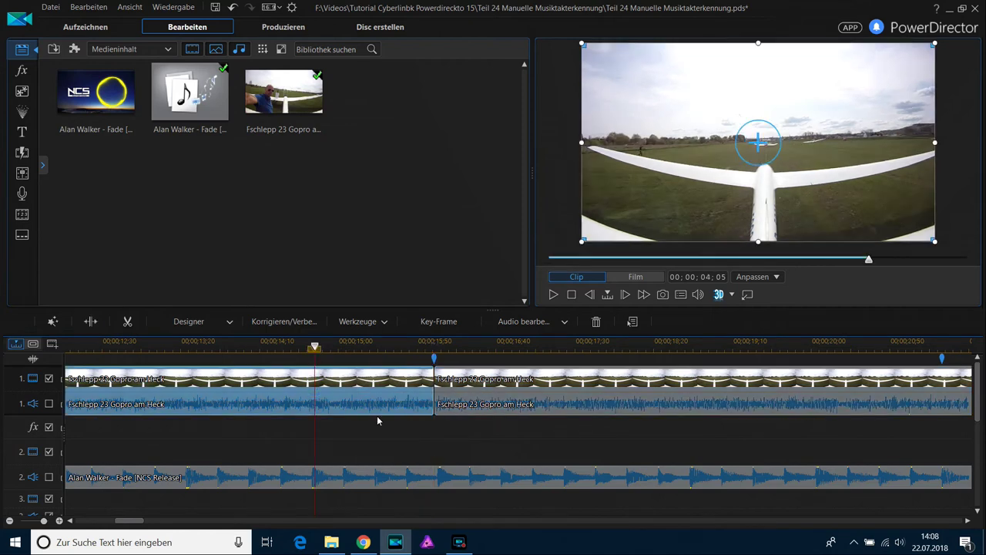
key("ctrl+z")
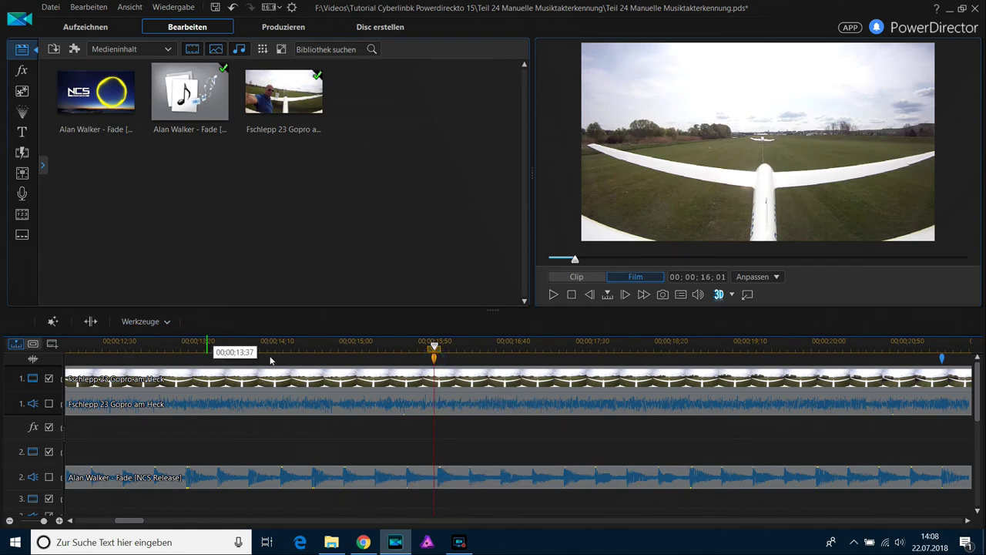
left_click(271, 379)
left_click(93, 323)
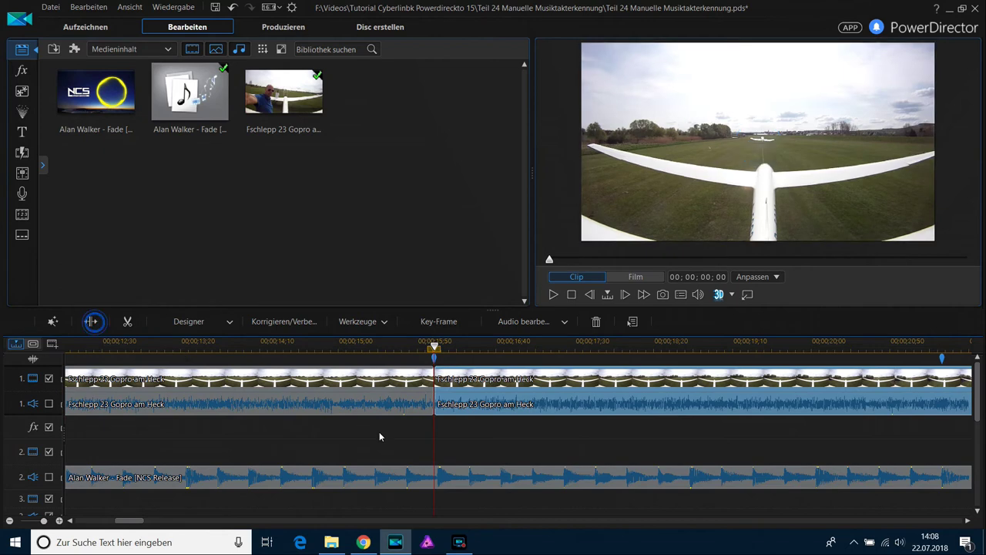
Split the clip at the beat marker at 00;00;21;23 and delete the segment from 00;00;16;01 up to it, closing the gap.
left_click_drag(138, 522, 152, 521)
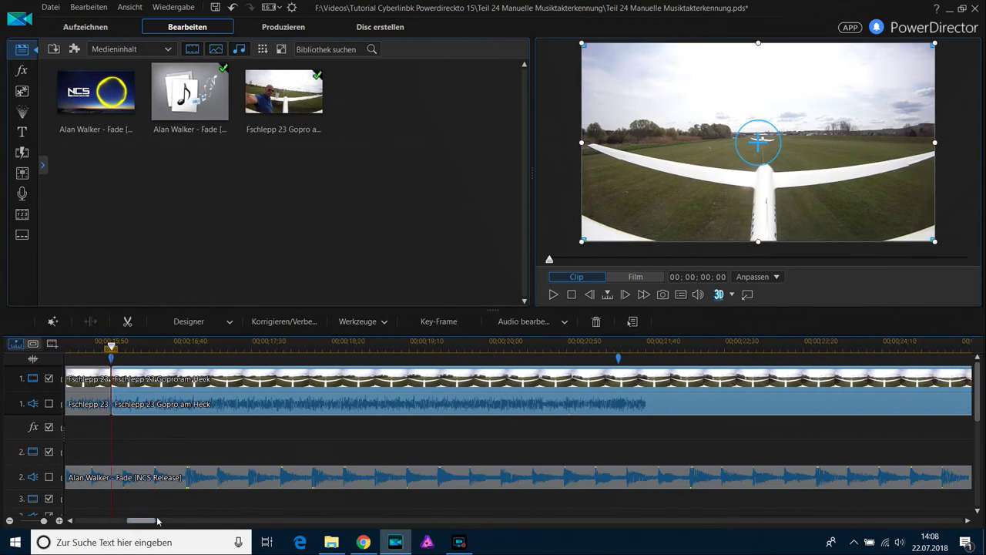
left_click(619, 360)
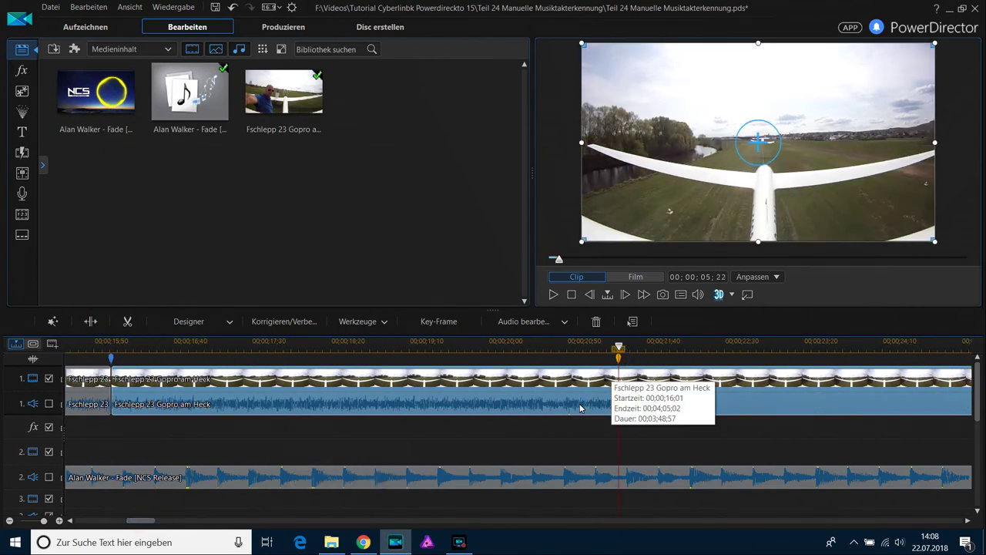
left_click(102, 327)
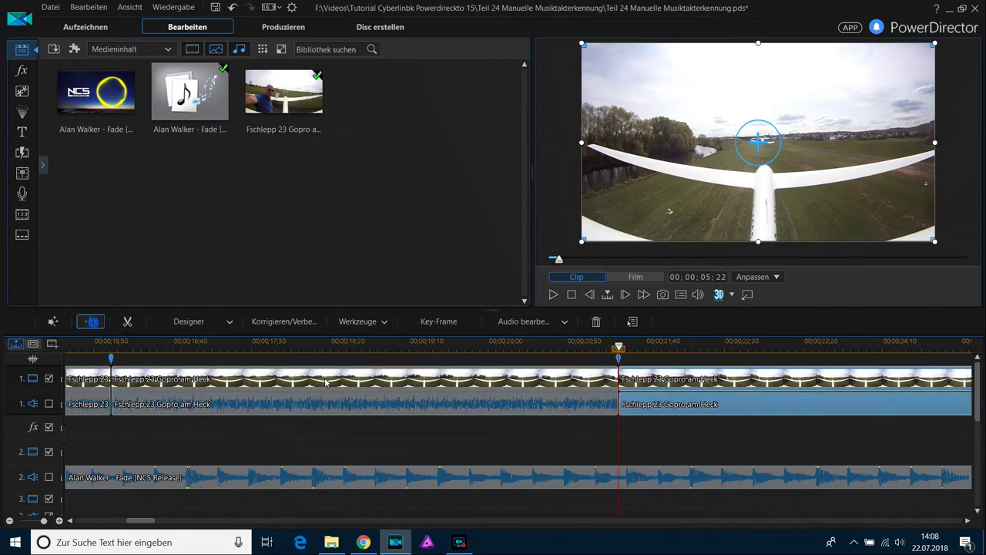
left_click(432, 391)
key("Escape")
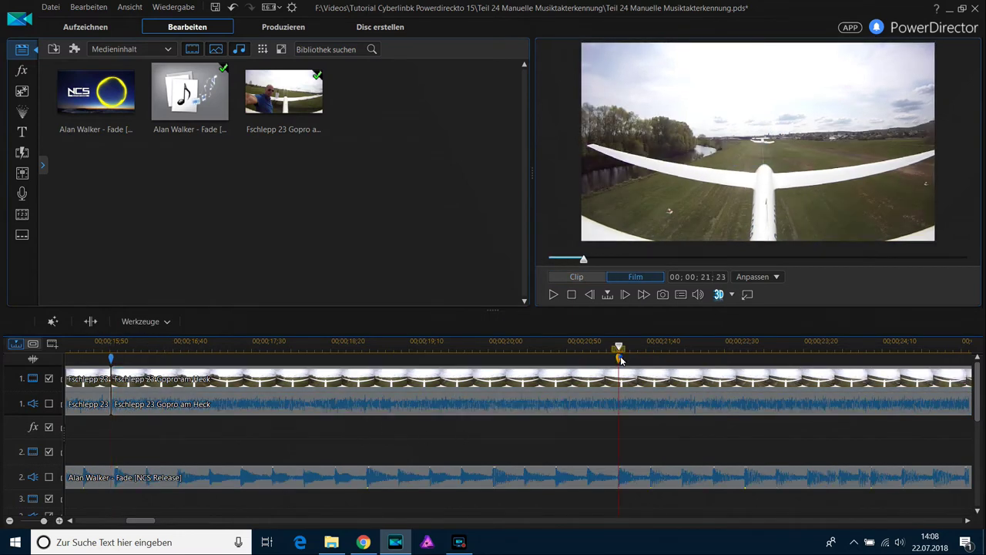
Split only the Fschlepp 23 Gopro am Heck clip at the 00;00;21;23 beat marker, undoing the cut that also divides the music.
left_click(90, 321)
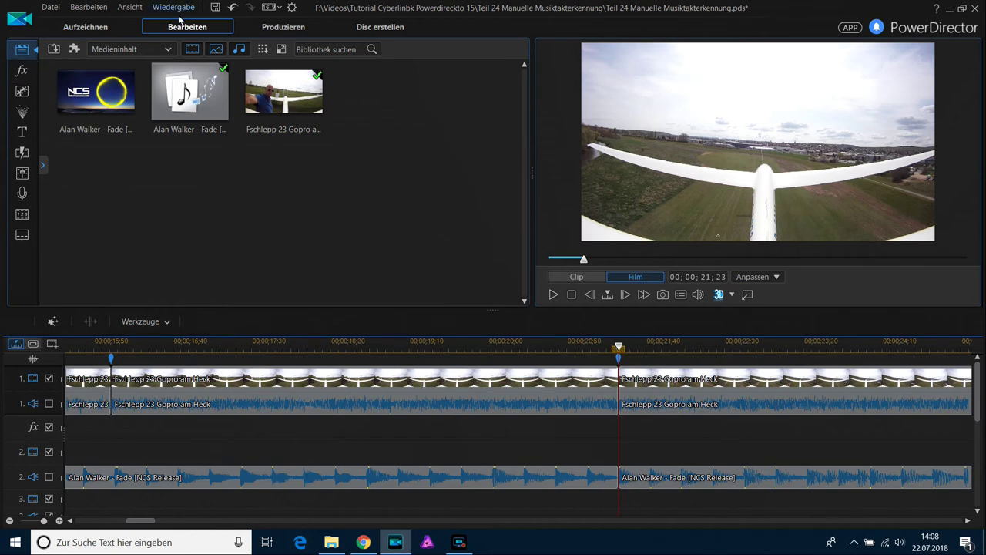
left_click(234, 8)
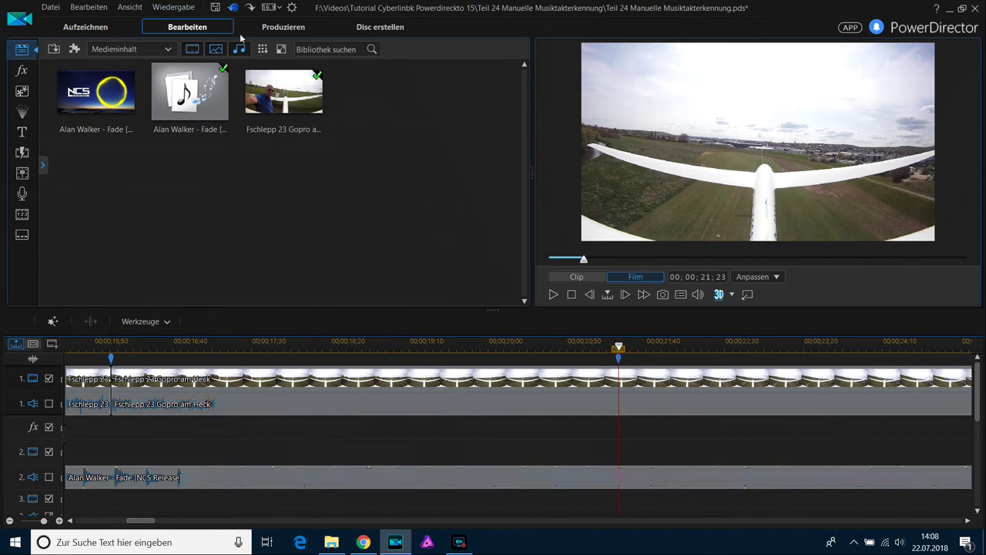
left_click(639, 372)
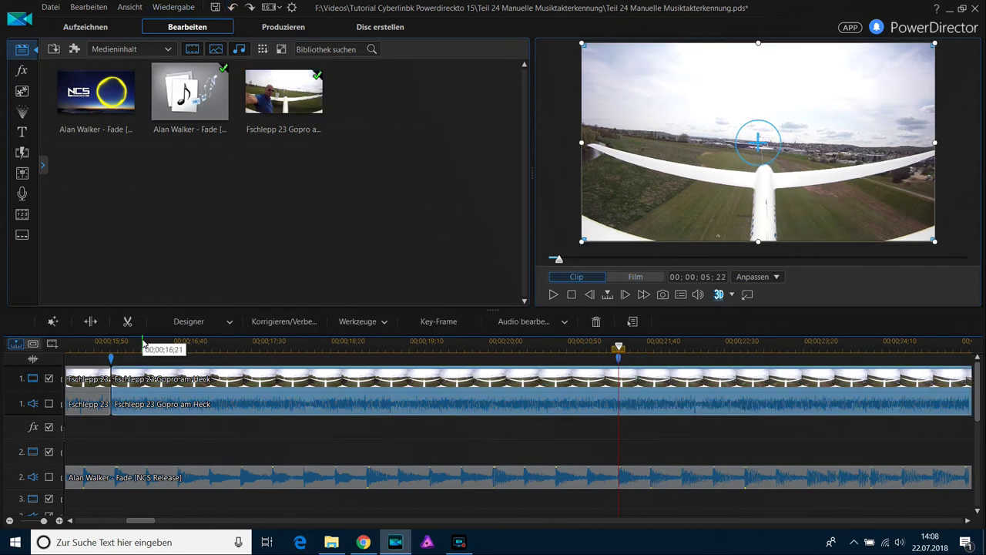
left_click(91, 320)
Widen the track headers and lock audio track 2 with the Alan Walker - Fade music.
left_click_drag(138, 521, 159, 522)
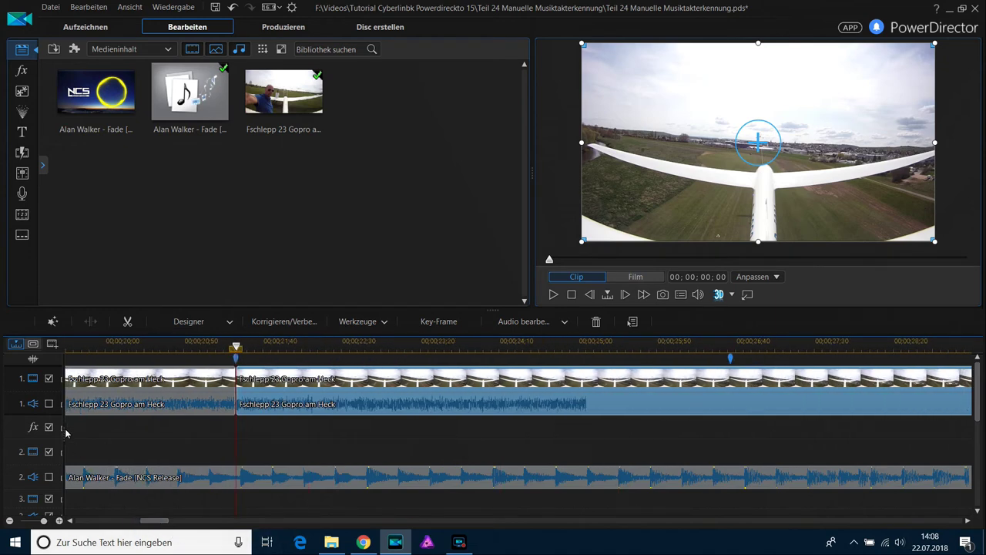
left_click_drag(69, 439, 78, 445)
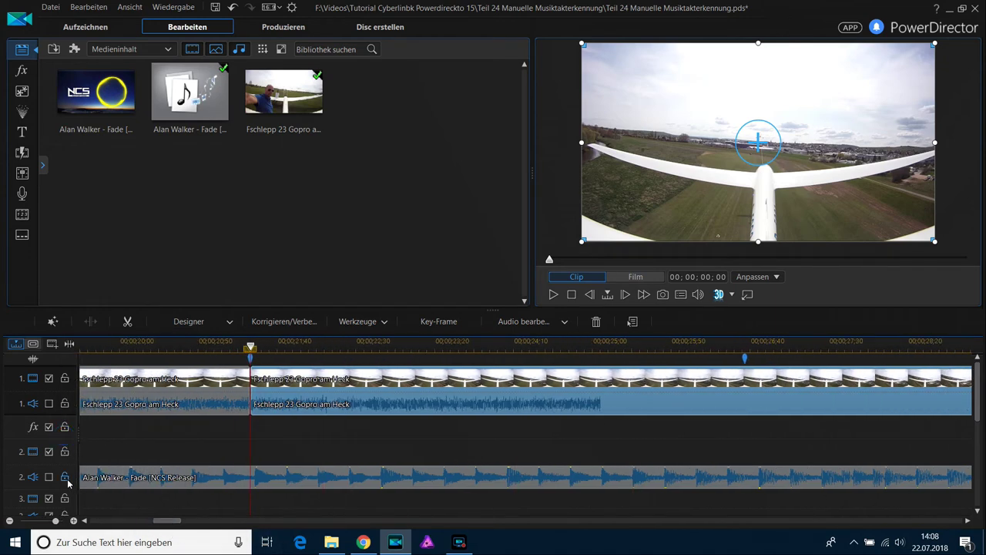
left_click(67, 478)
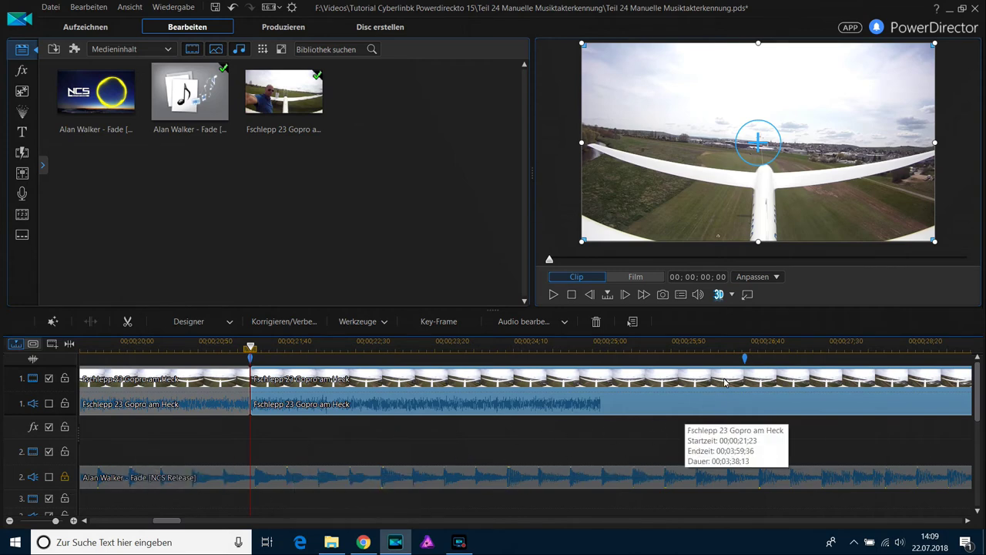
Remove the clip section between the beat markers at 00;00;21;23 and 00;00;26;37 and split the remaining clip at 00;00;26;37.
left_click(745, 360)
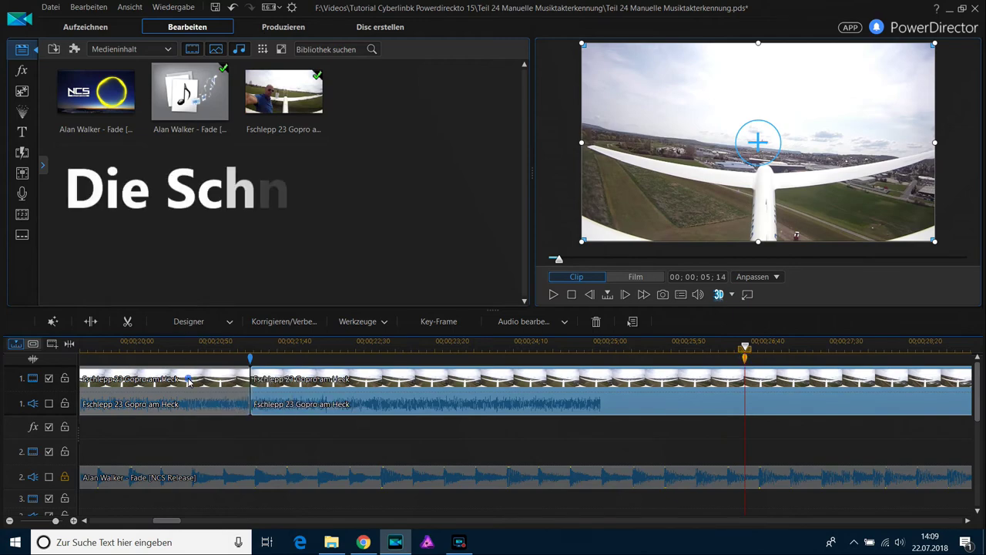
left_click(187, 380)
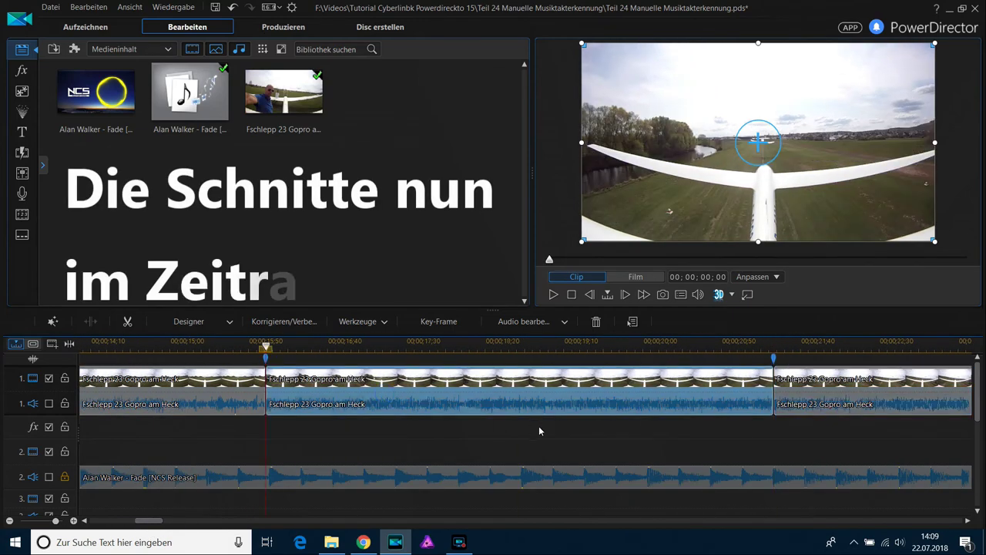
left_click(539, 426)
left_click(774, 360)
left_click_drag(149, 520, 167, 520)
left_click(715, 360)
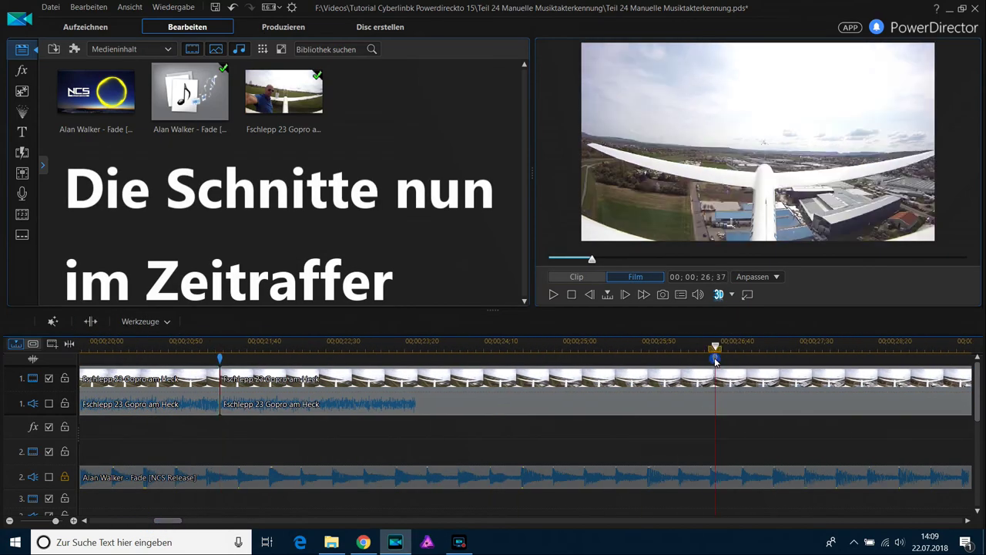
key("ctrl+t")
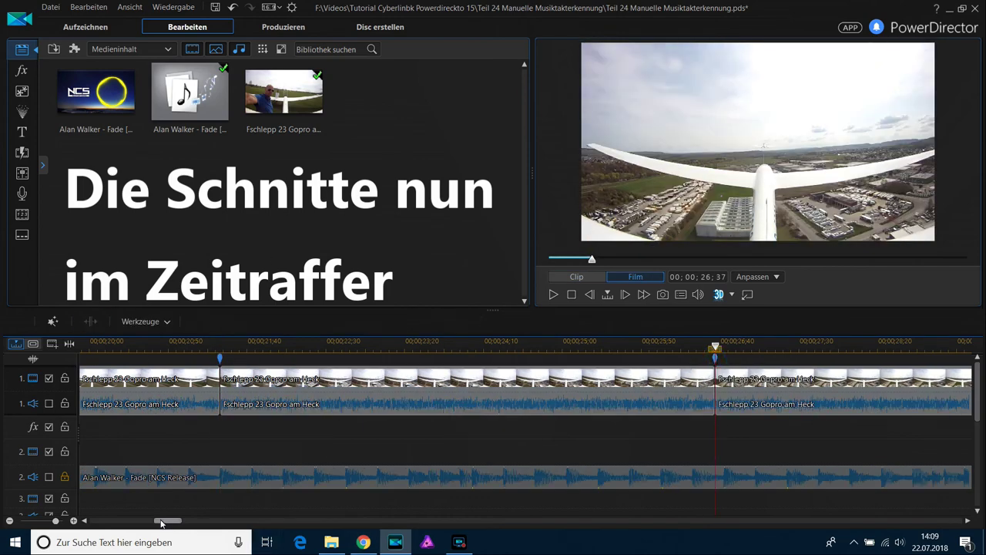
Split the glider clip at the beat markers just after 00;00;31;40 and at 00;00;37;19.
mouse_move(161, 523)
left_mouse_down()
mouse_move(228, 521)
mouse_move(199, 520)
left_mouse_up()
left_click(609, 359)
key("ctrl+t")
left_click(368, 359)
key("ctrl+t")
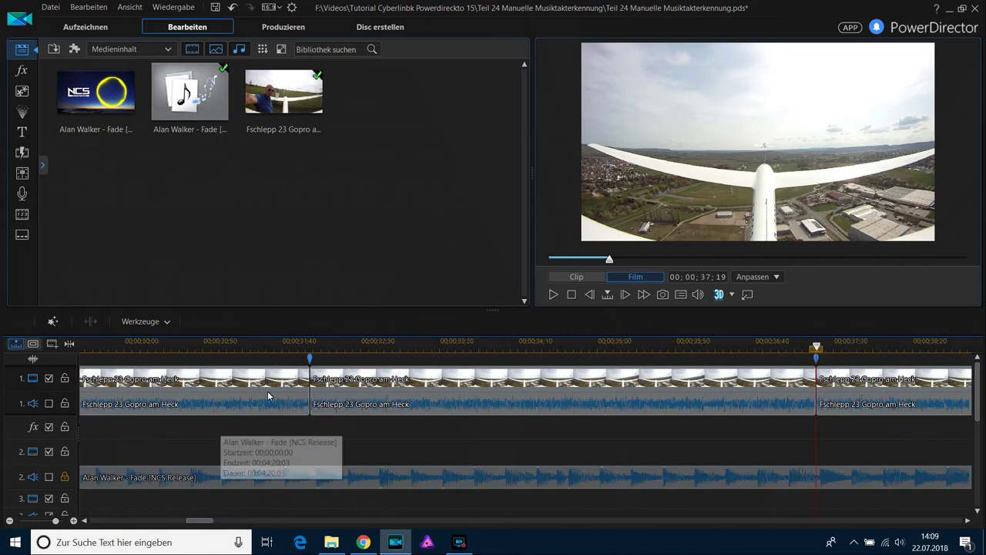
Undo the last edit and split the glider clip again at the beat marker at 00;00;37;19.
left_click(231, 9)
left_click(816, 359)
left_click(100, 324)
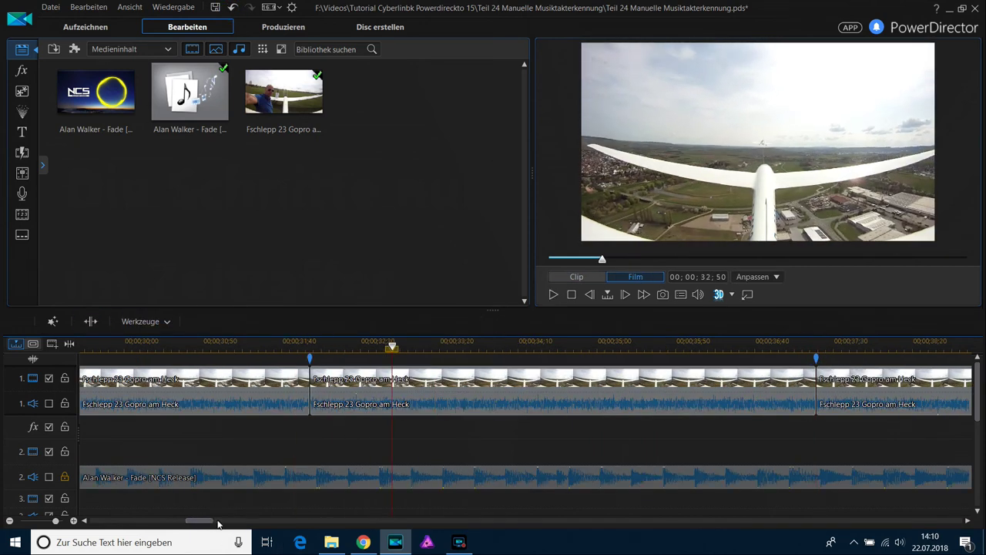
Split the glider clip at the beat marker near 00;00;42;30.
scroll(399, 493, "down", 3)
left_click(663, 386)
left_click(92, 322)
scroll(584, 417, "down", 3)
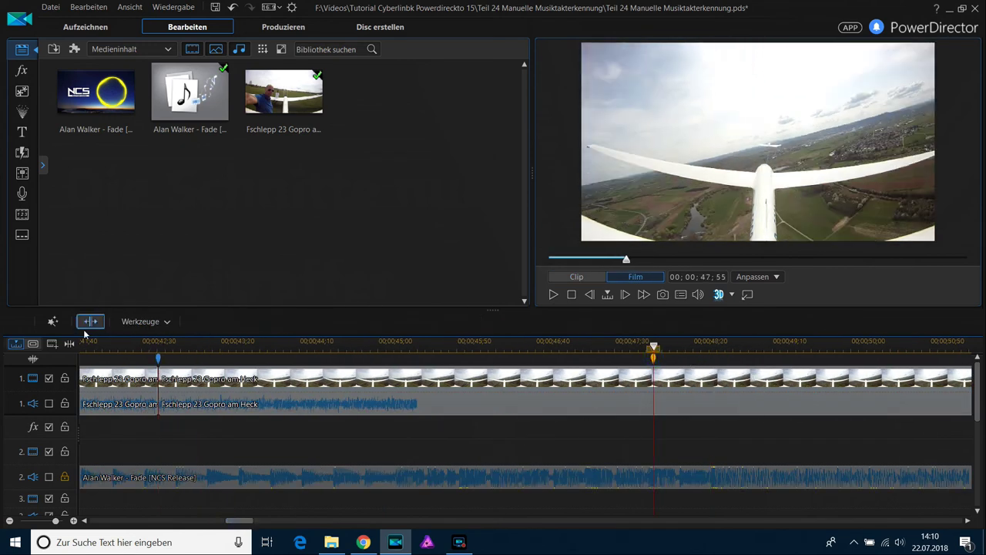
Remove the clip section between the beat markers near 00;00;42;30 and at 00;00;47;55, and split the remaining clip at 00;00;47;55.
left_click(381, 396)
left_click(653, 356)
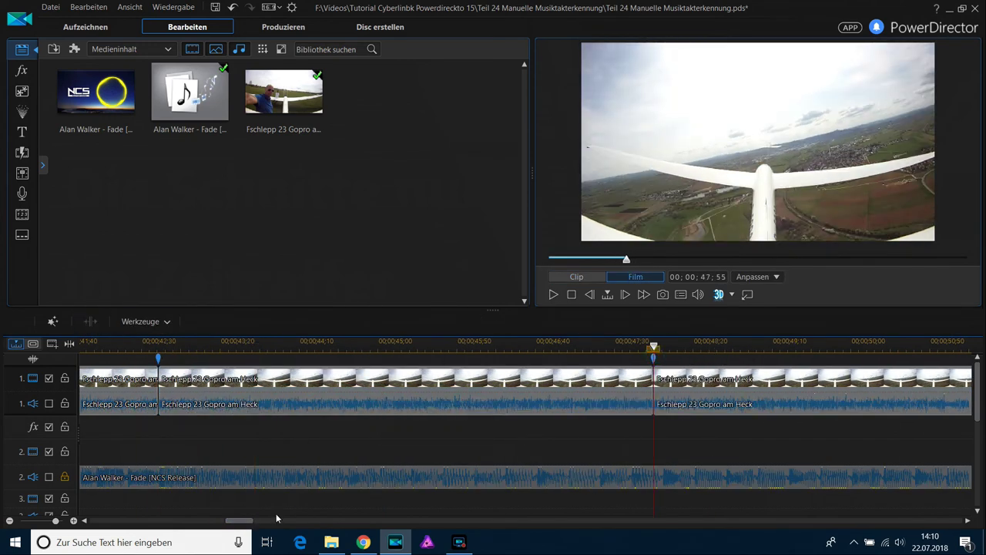
scroll(303, 491, "down", 3)
left_click(682, 356)
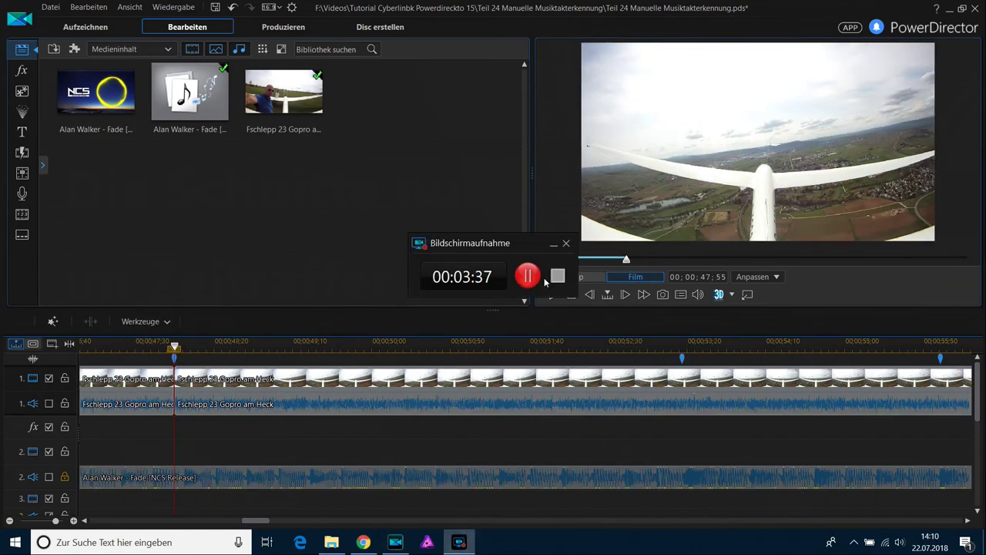
Enable audio track 2 and play the film from the timeline start until past the beat marker at 00;00;21;23.
left_click_drag(255, 520, 103, 520)
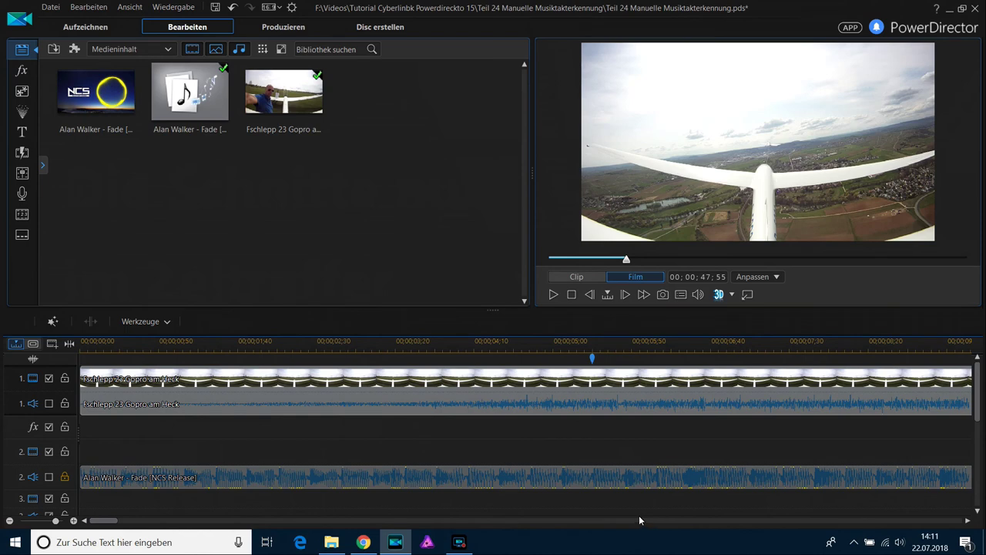
left_click(48, 478)
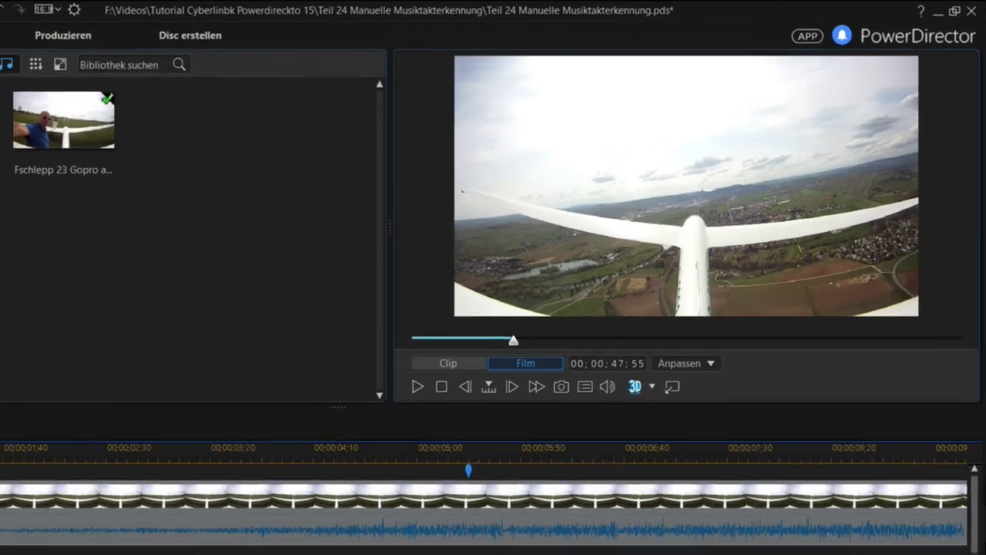
left_click(418, 386)
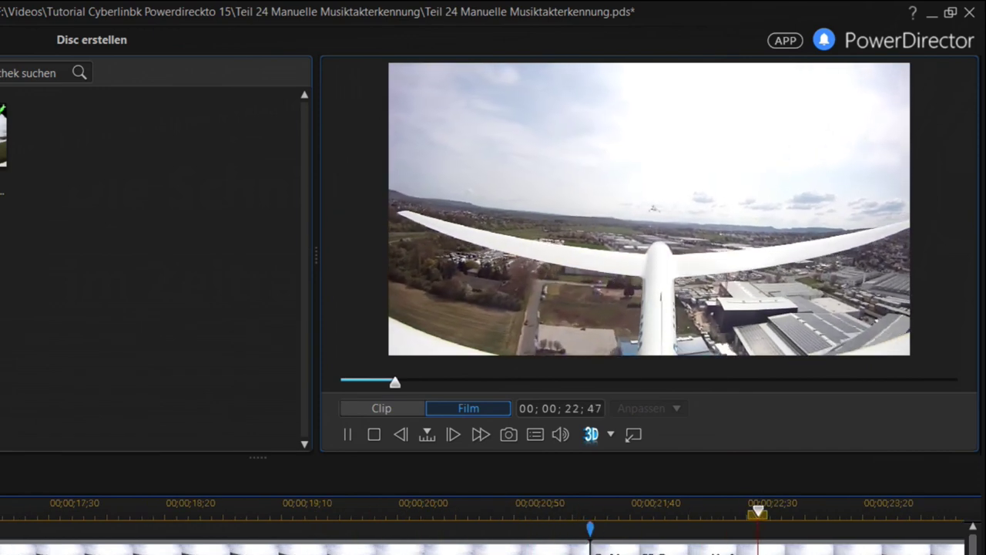
key("space")
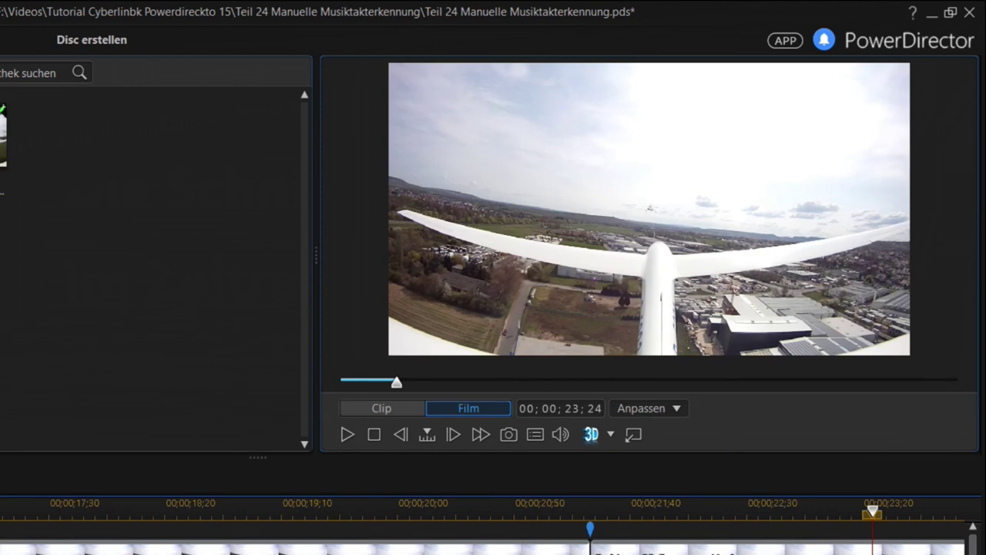